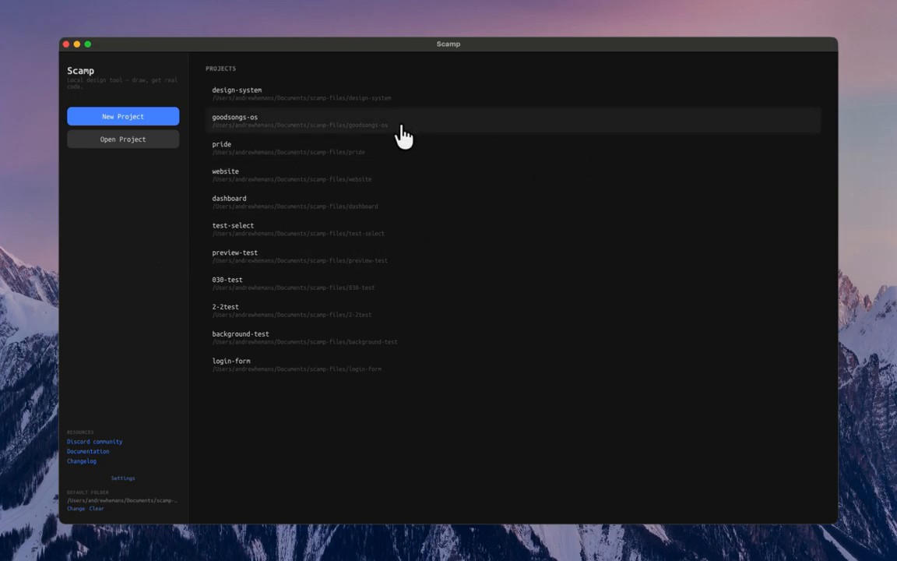
Step: Open the goodsongs-os project and display its header page
click(287, 131)
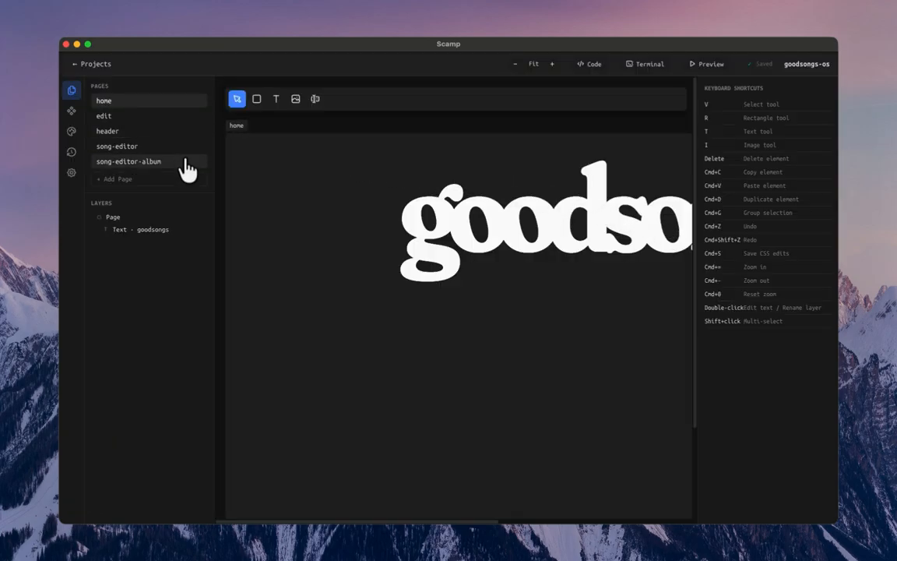
click(138, 136)
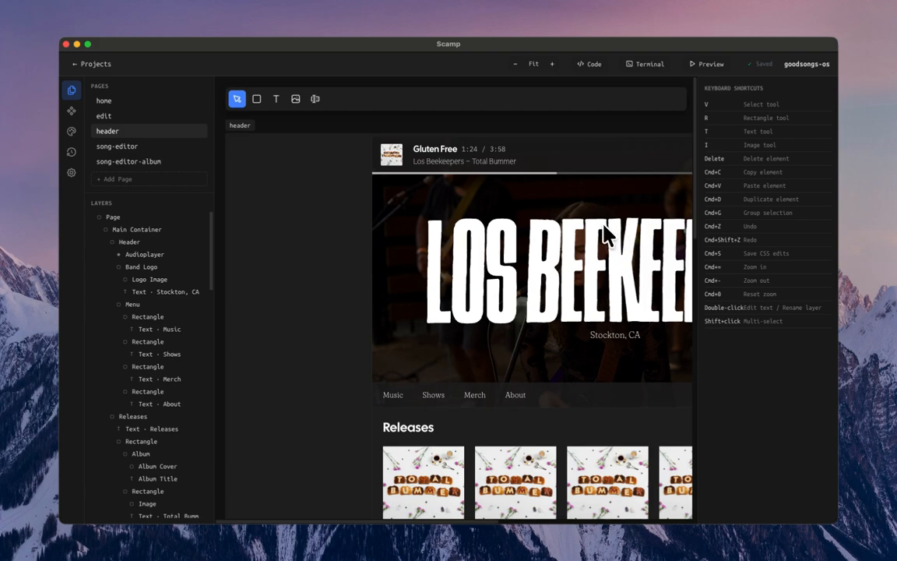
Step: Look over the header page design, from the band banner through the Releases, Shows and Merch sections
scroll(606, 234, right, 10)
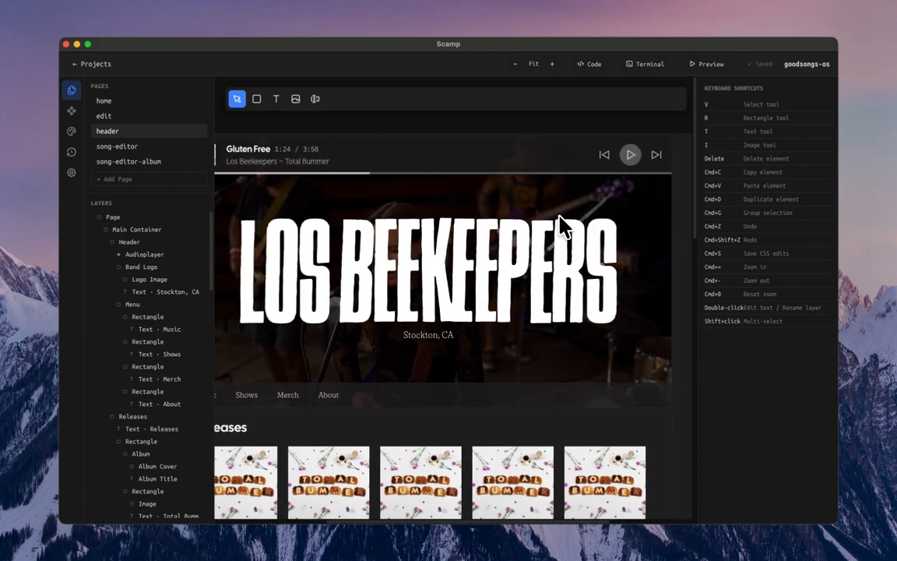
scroll(565, 221, left, 2)
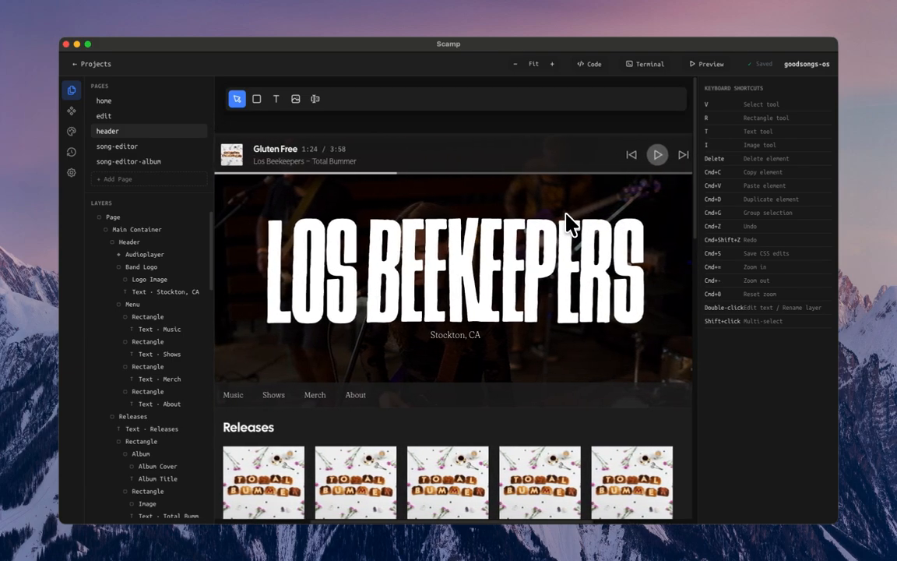
scroll(567, 214, right, 2)
scroll(566, 214, left, 3)
scroll(566, 213, right, 2)
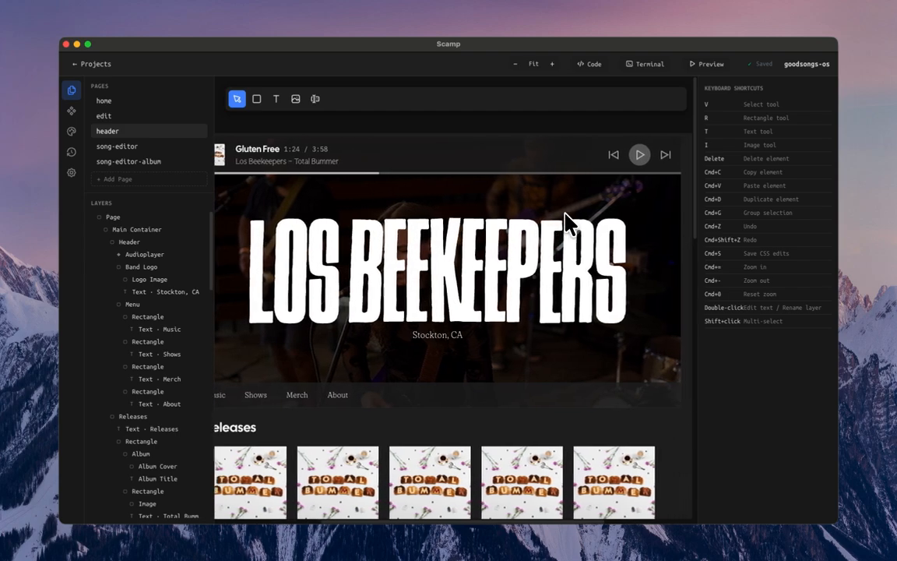
scroll(569, 222, left, 2)
scroll(520, 250, down, 2)
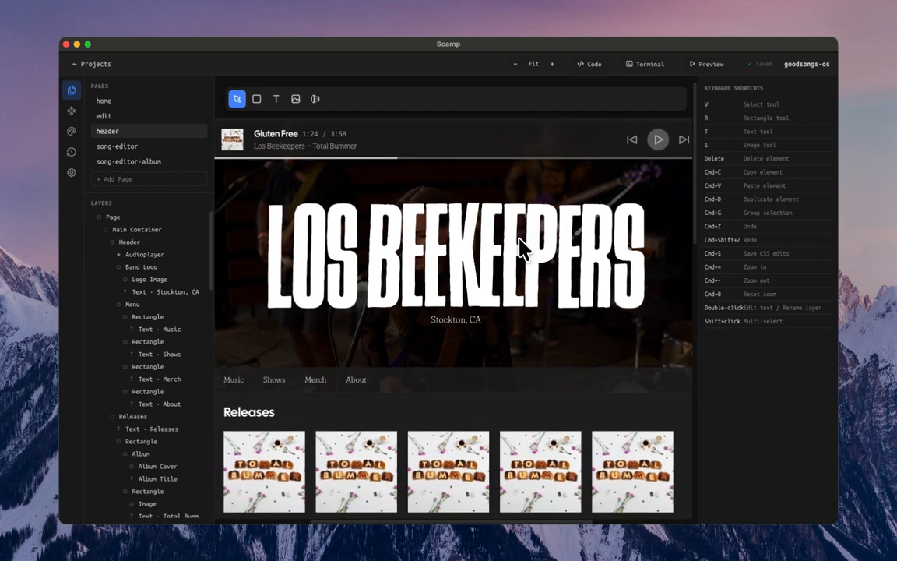
scroll(524, 249, down, 4)
scroll(525, 246, up, 5)
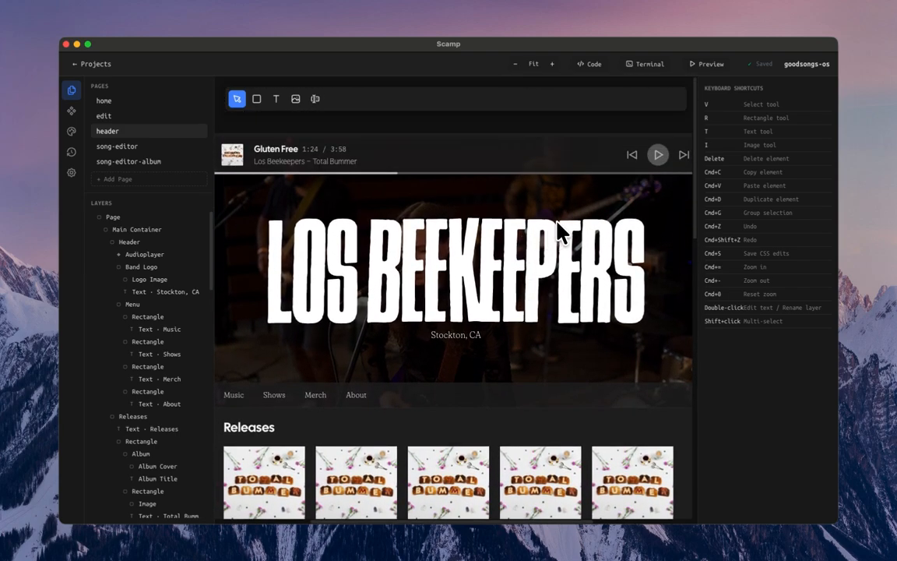
scroll(467, 234, down, 6)
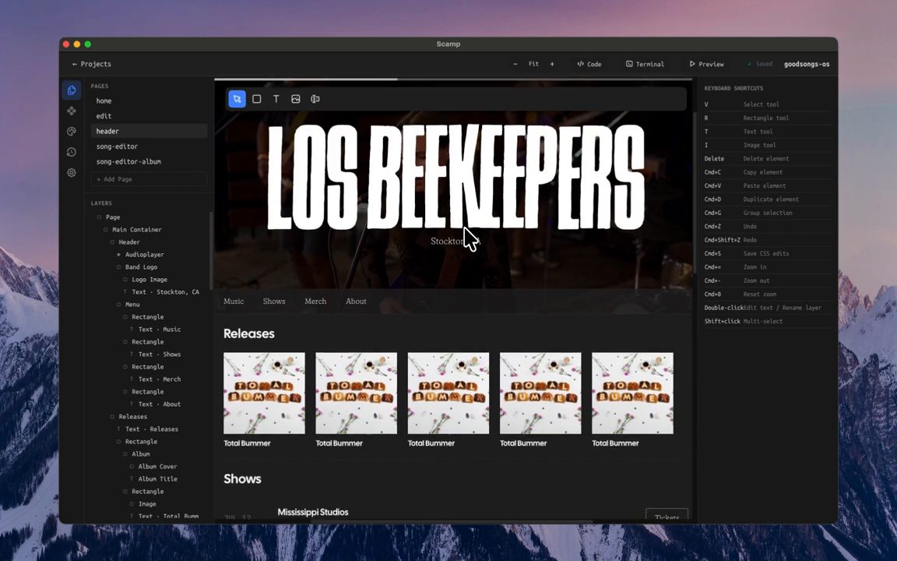
scroll(467, 237, down, 15)
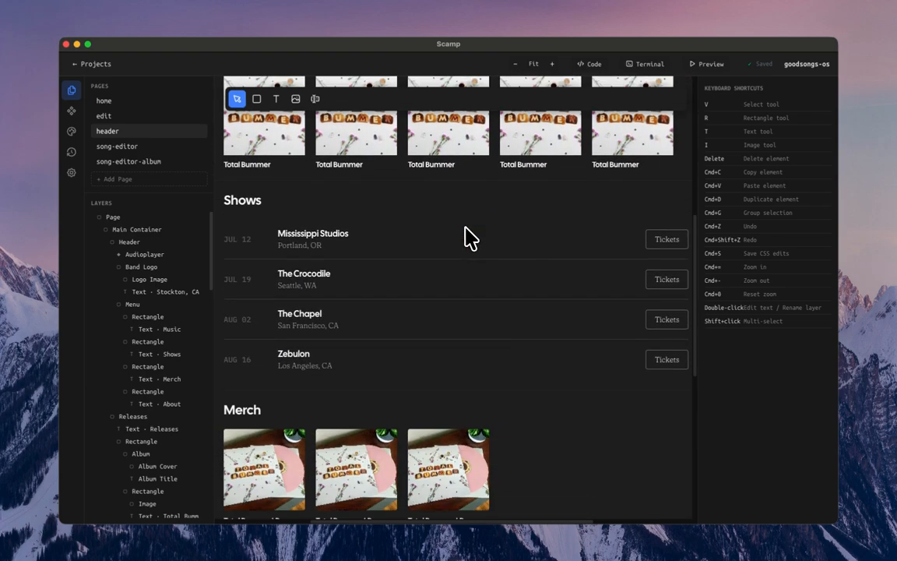
scroll(471, 237, down, 5)
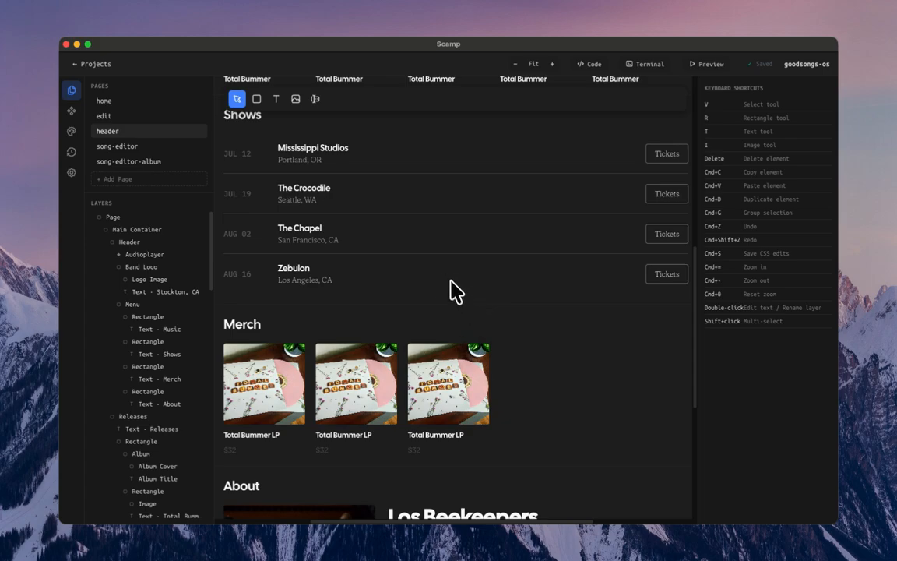
scroll(450, 280, up, 13)
scroll(451, 274, left, 3)
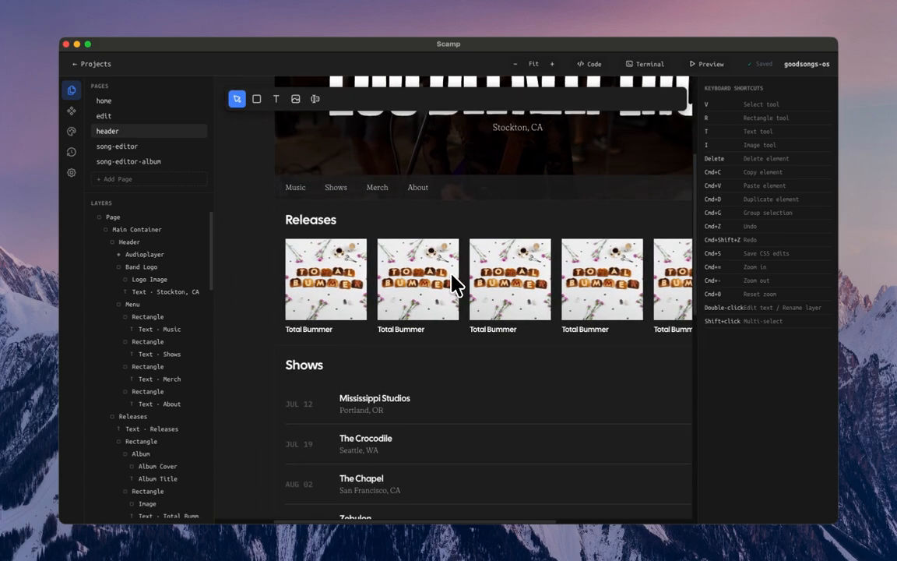
scroll(452, 282, up, 10)
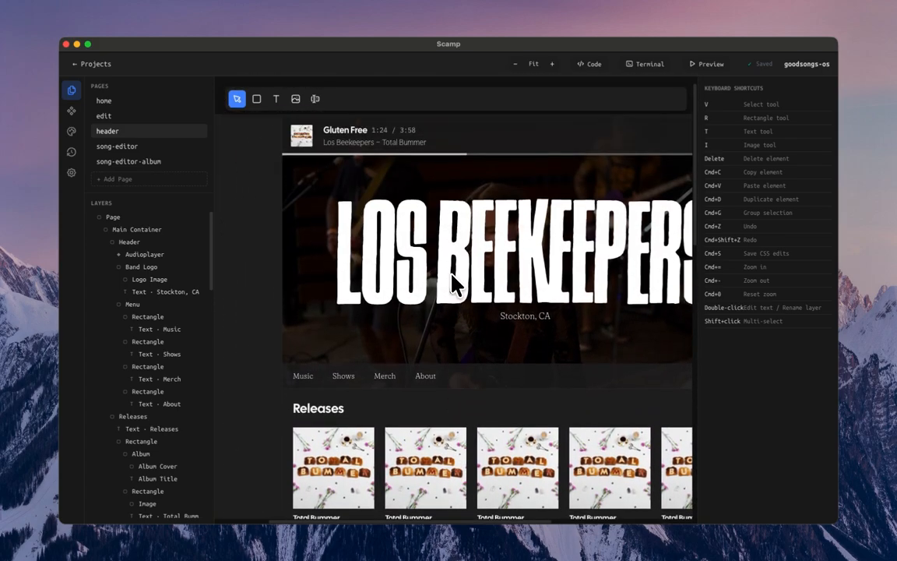
scroll(458, 291, down, 11)
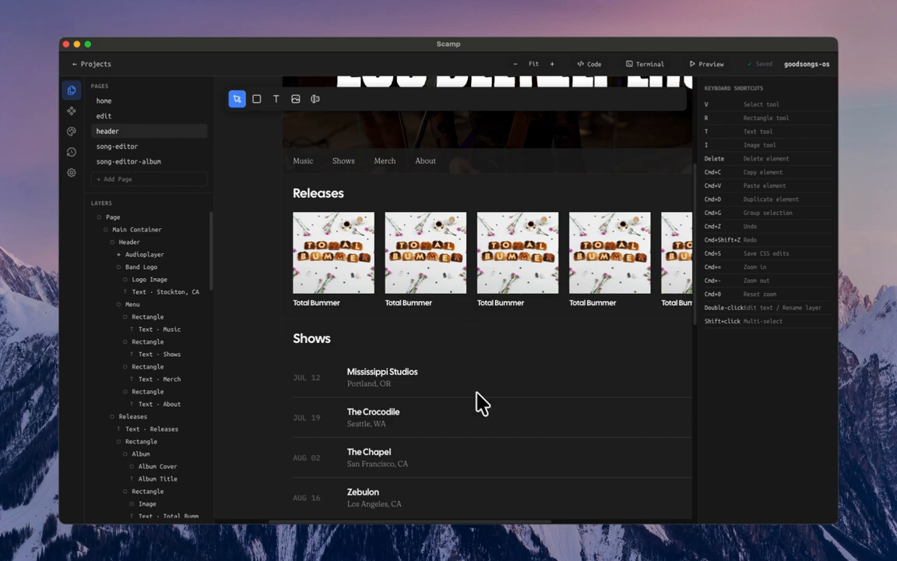
Step: Select the Mississippi Studios show row and examine its visual properties and CSS code
click(458, 376)
scroll(646, 368, right, 3)
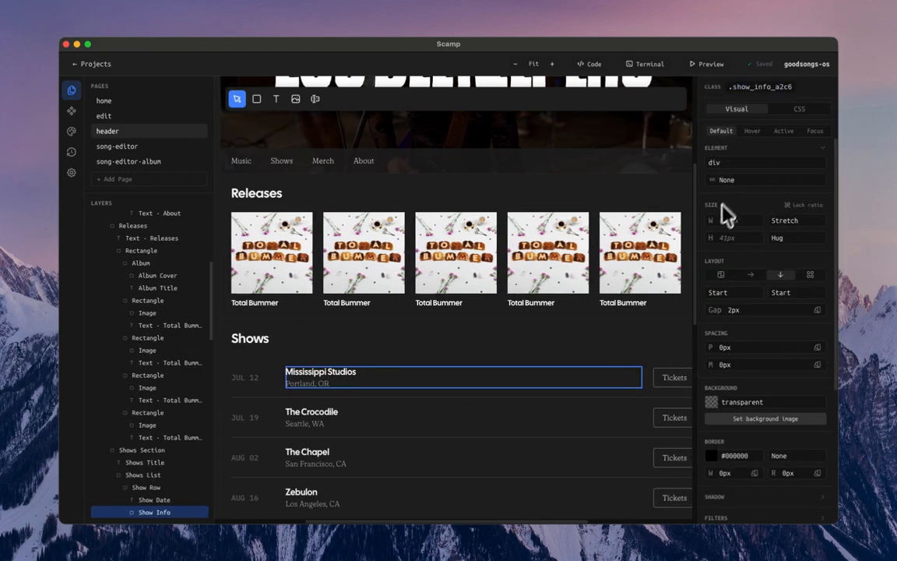
click(490, 394)
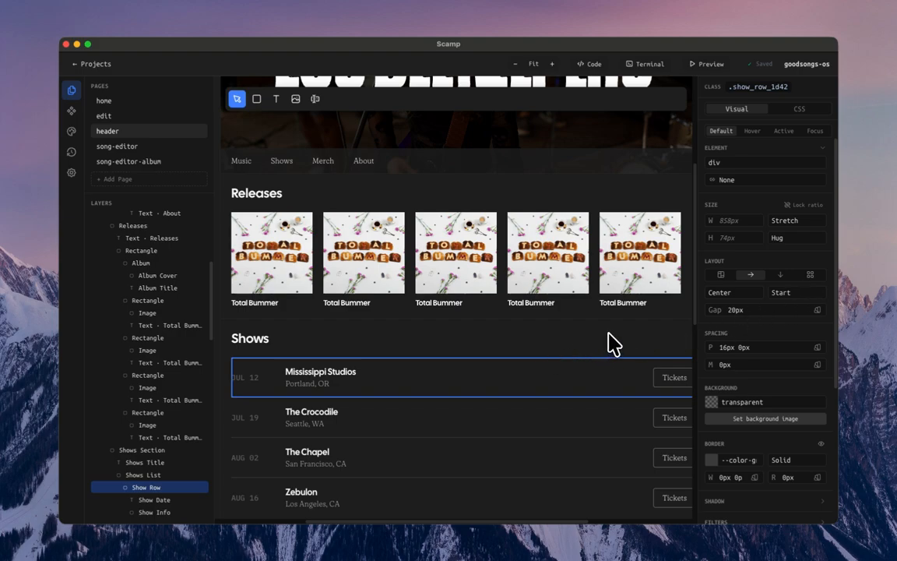
scroll(612, 343, up, 3)
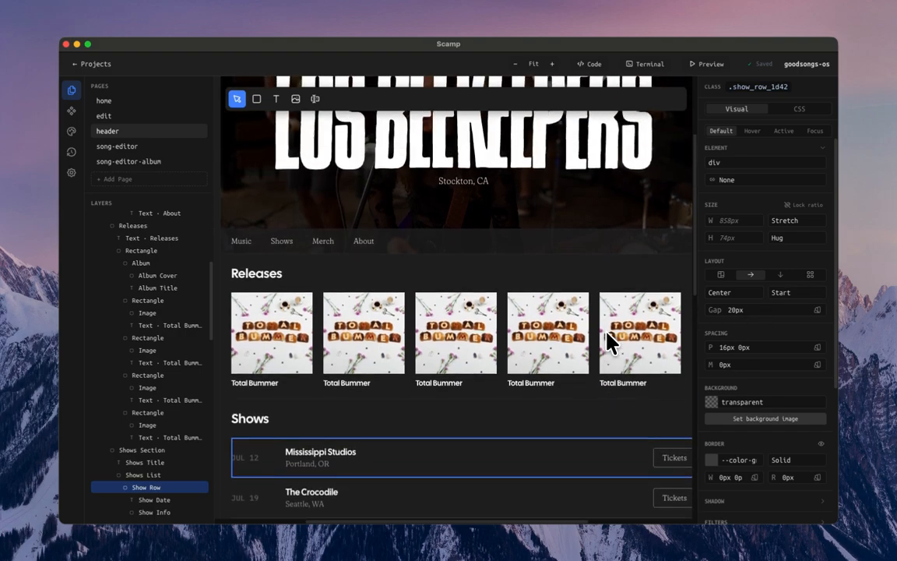
scroll(612, 342, up, 2)
scroll(610, 340, down, 4)
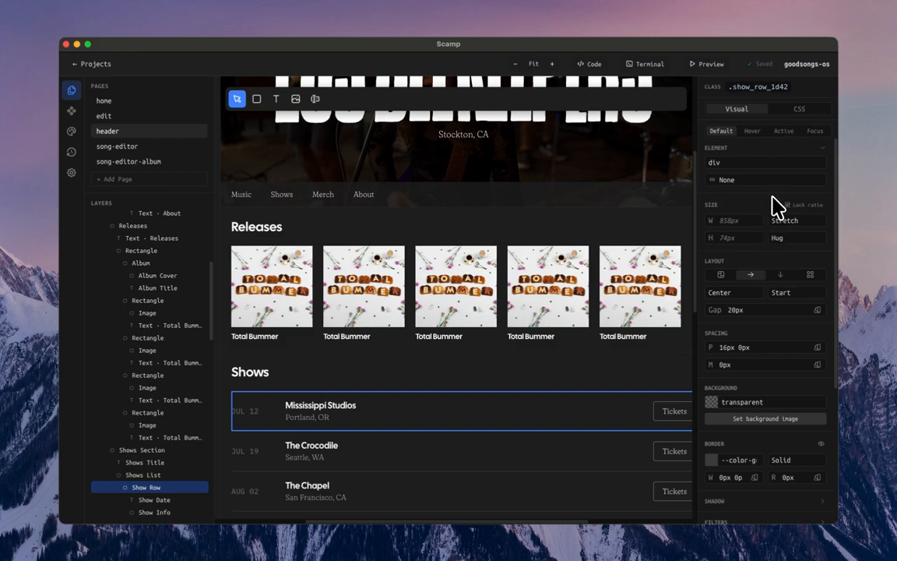
click(801, 110)
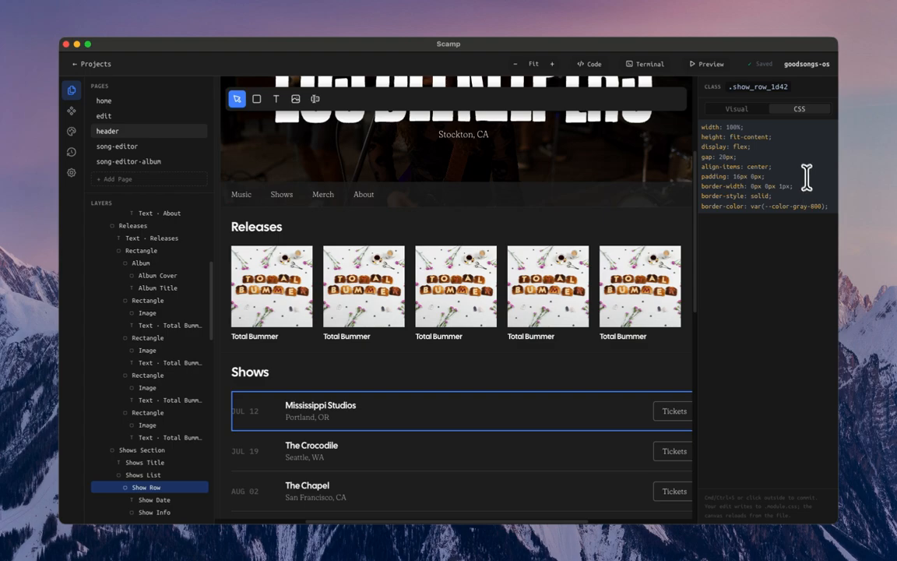
Step: Set the show row's hover-state background to the project color #000000 in the visual properties
click(748, 111)
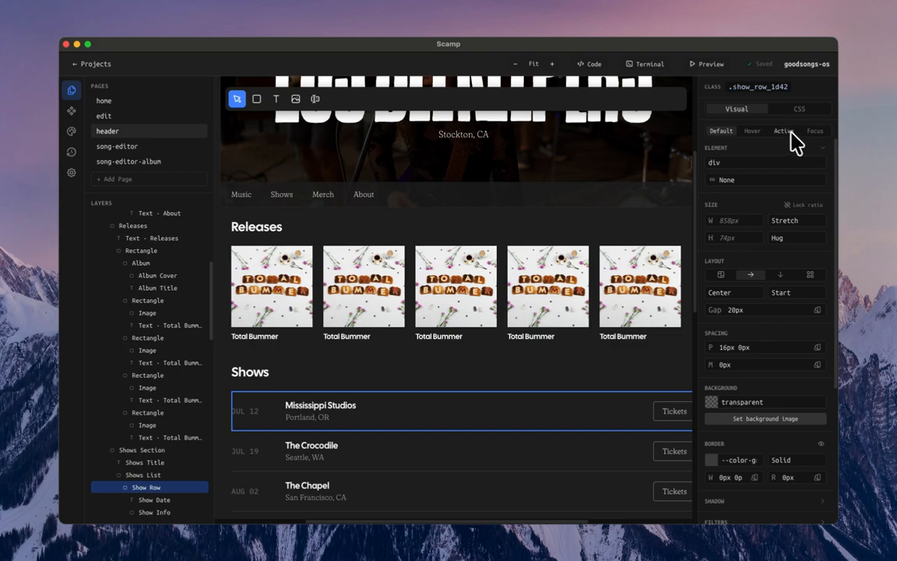
click(751, 134)
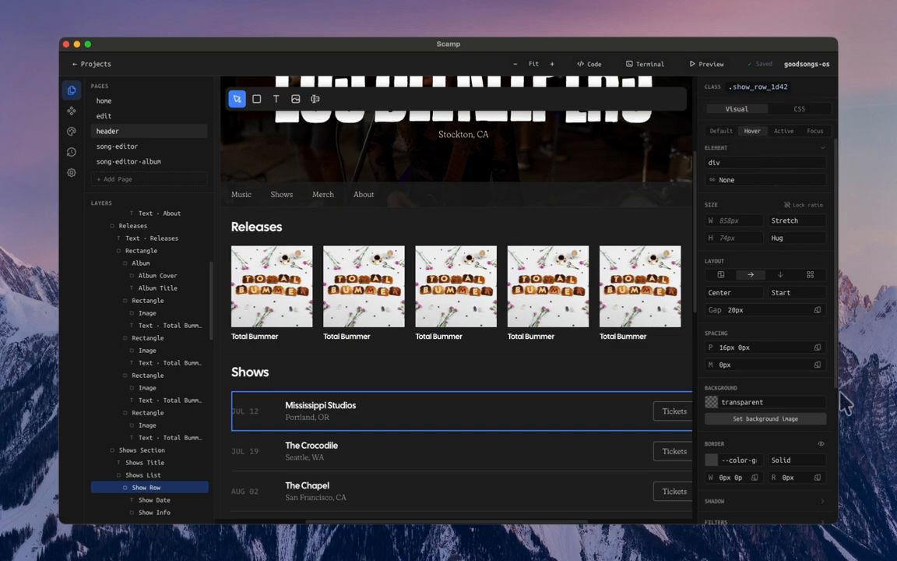
click(713, 403)
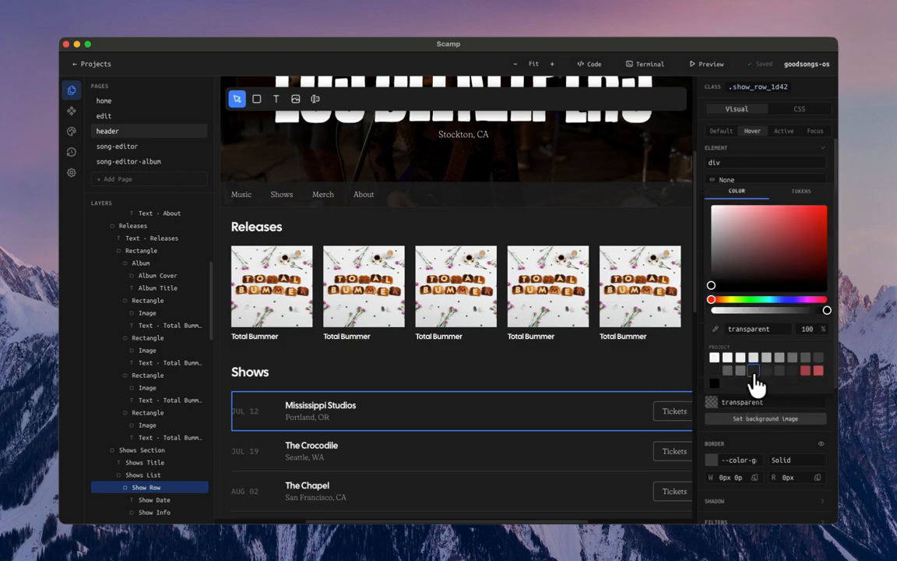
click(715, 384)
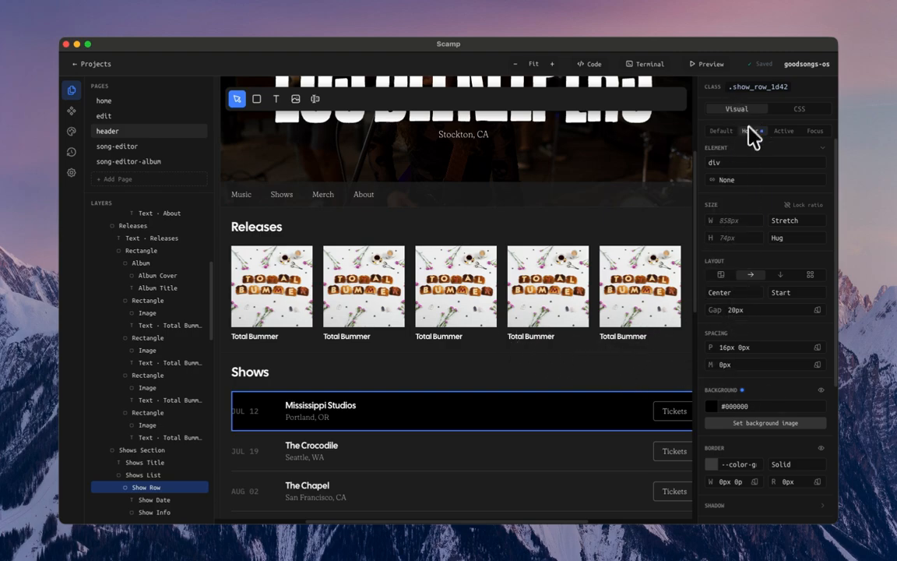
Step: Check the show row's CSS code, return to its visual properties, and select the Shows section
click(800, 111)
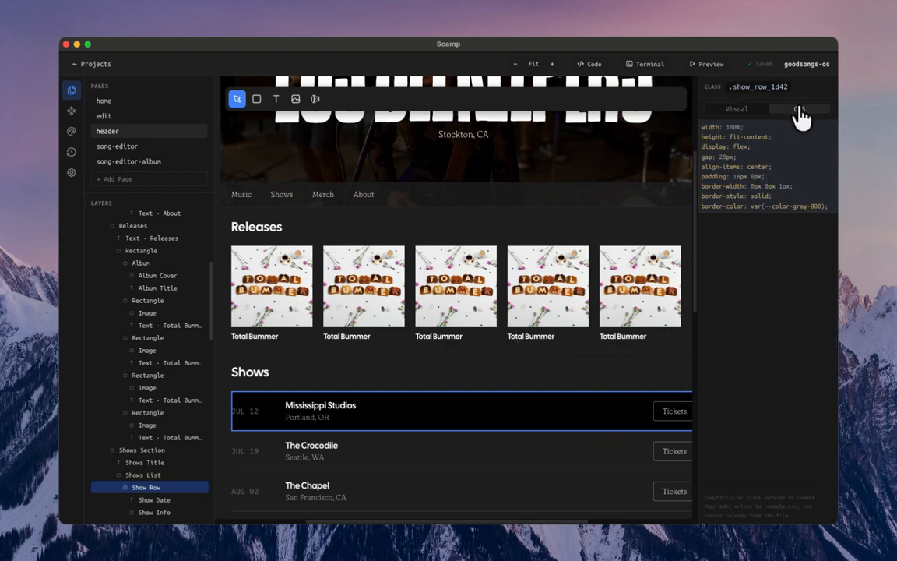
click(746, 112)
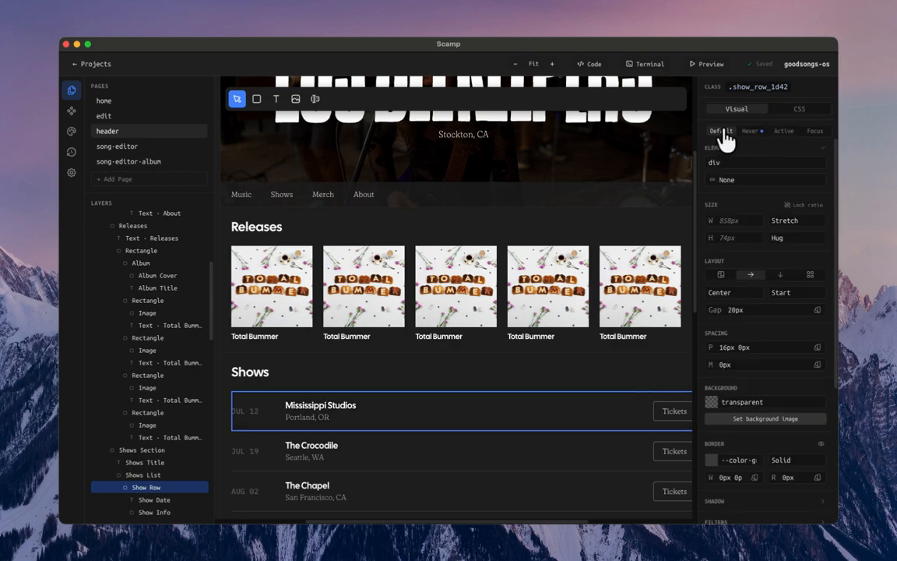
click(516, 386)
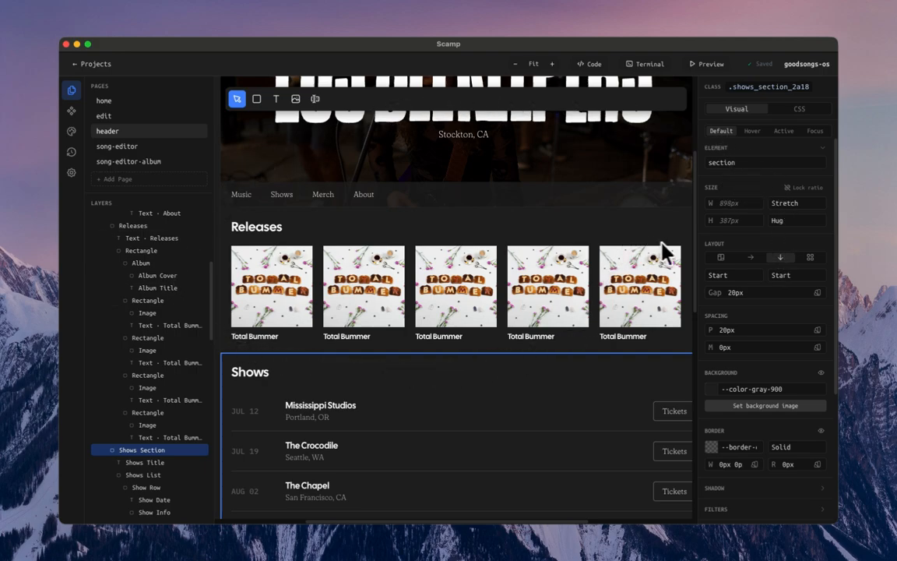
Step: Preview the project in a browser window, examine the reported issue and the Shows list, and close the preview
click(711, 74)
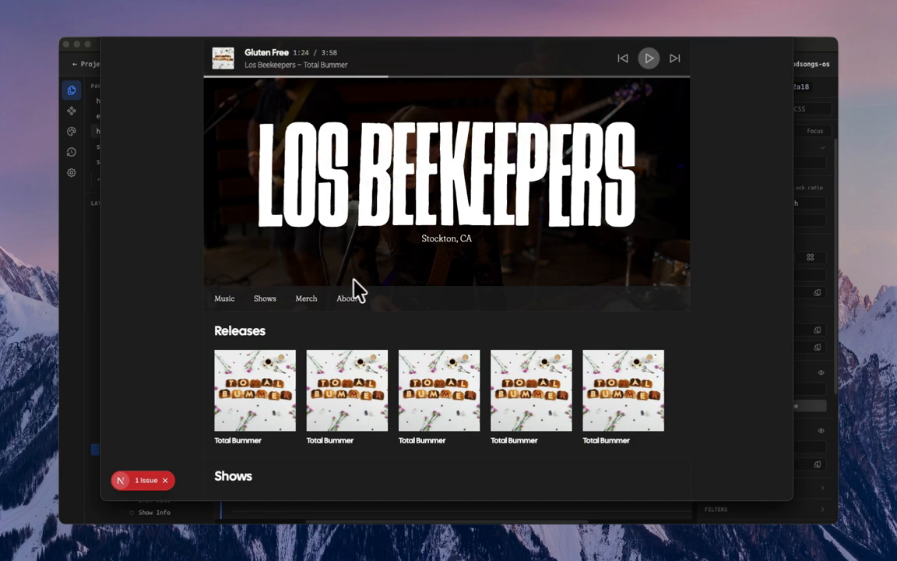
click(146, 480)
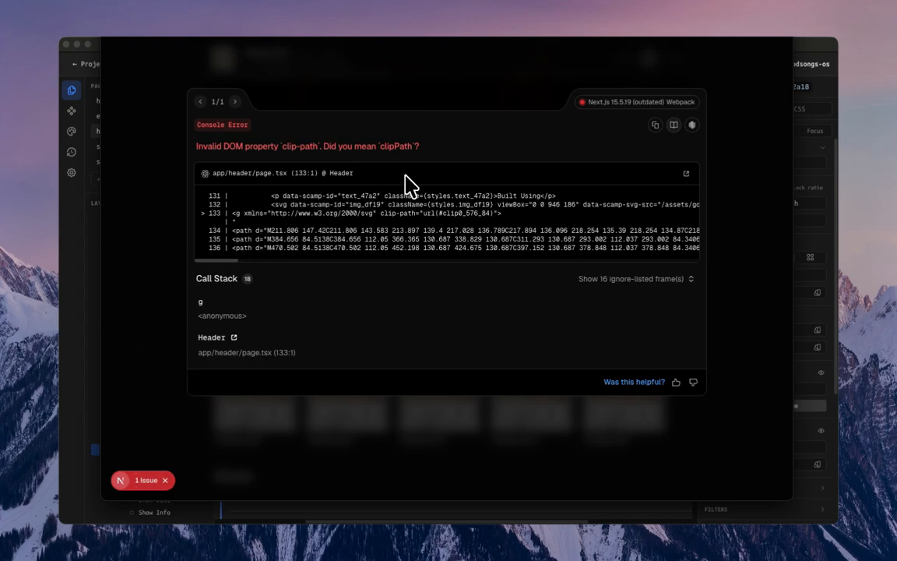
click(733, 81)
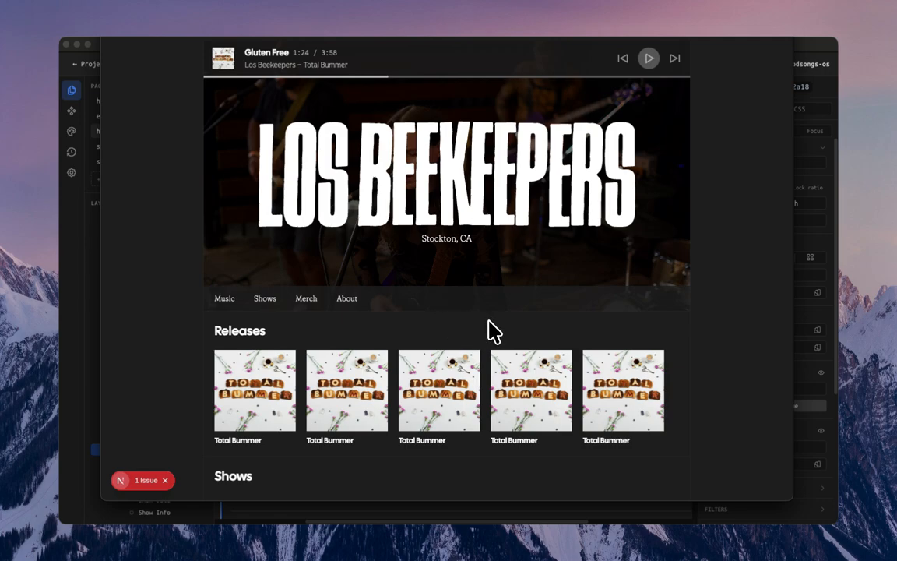
scroll(495, 331, down, 3)
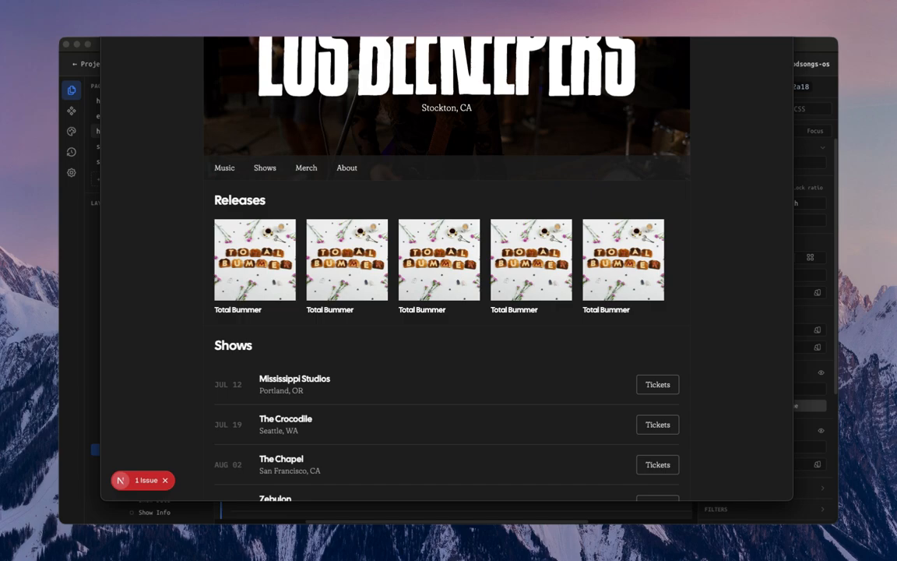
click(107, 30)
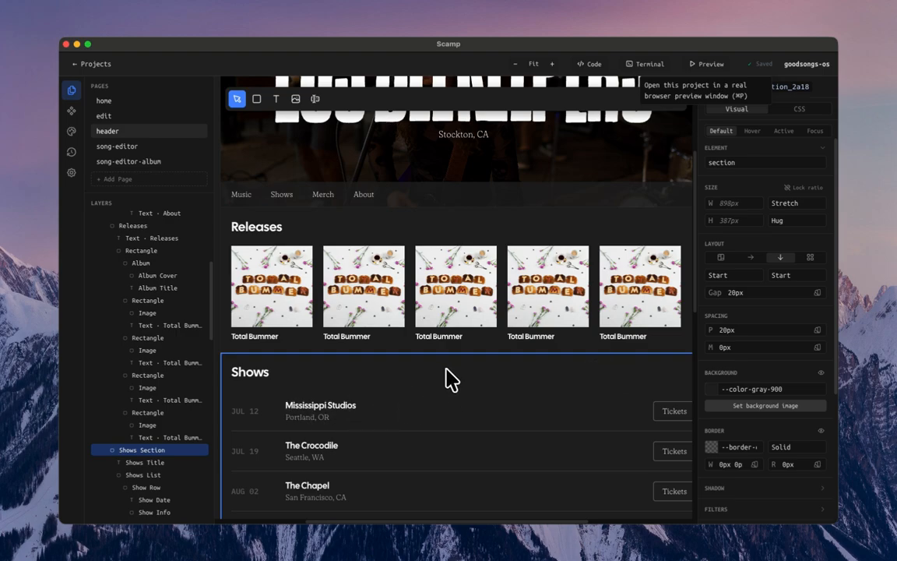
Step: Display the header page's code beneath the canvas and read through header.tsx
scroll(452, 379, right, 2)
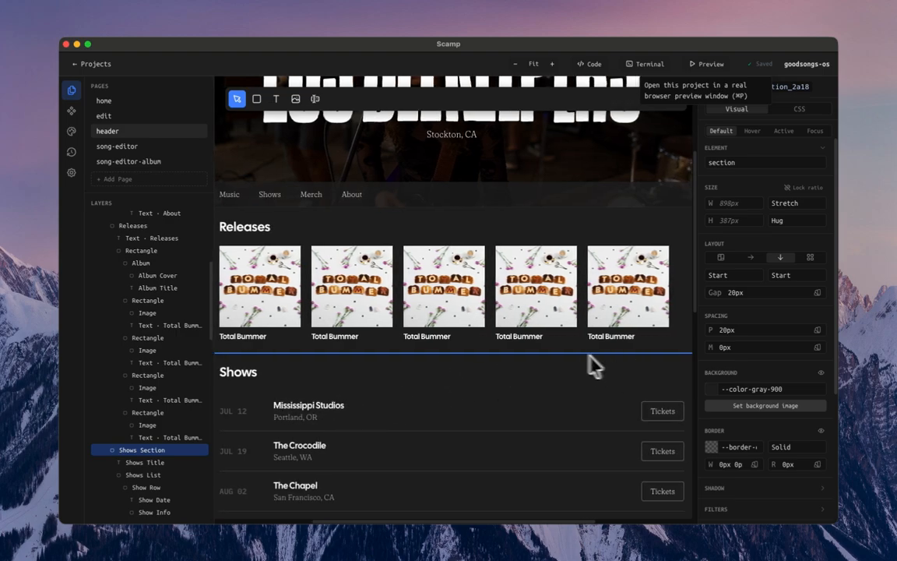
scroll(540, 355, up, 3)
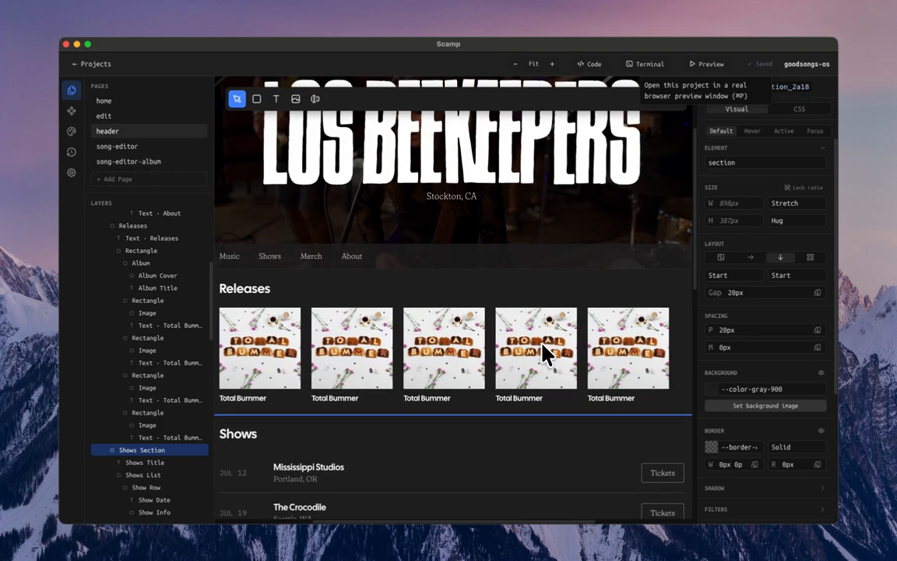
scroll(545, 354, up, 1)
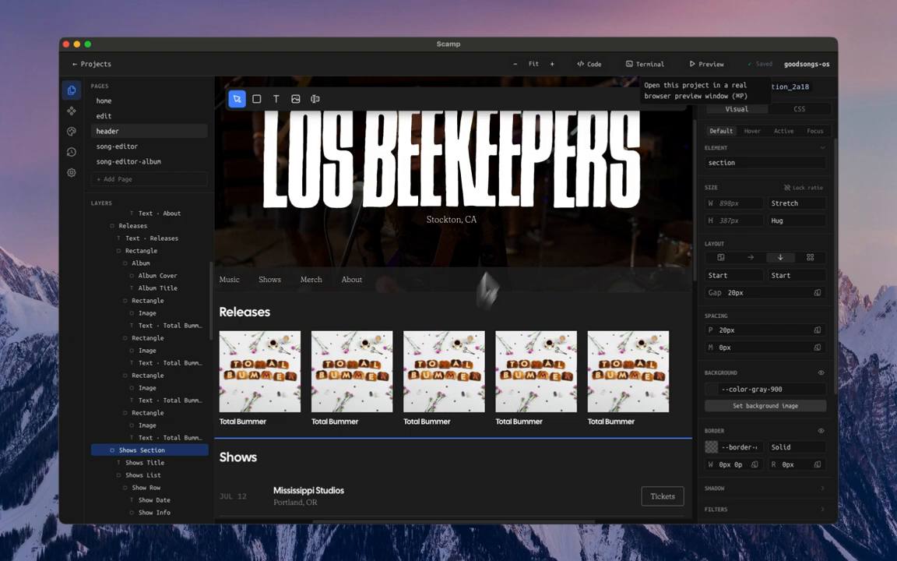
click(591, 66)
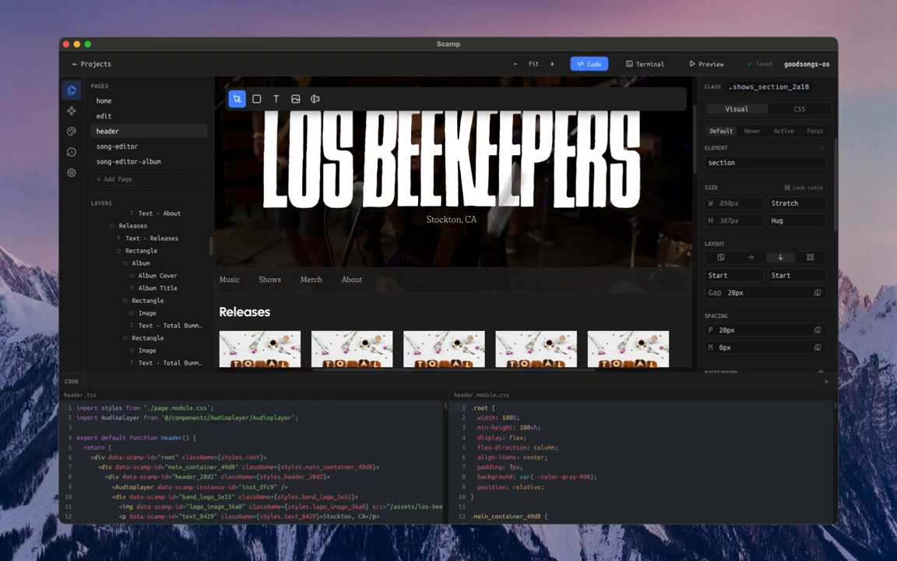
scroll(319, 492, down, 5)
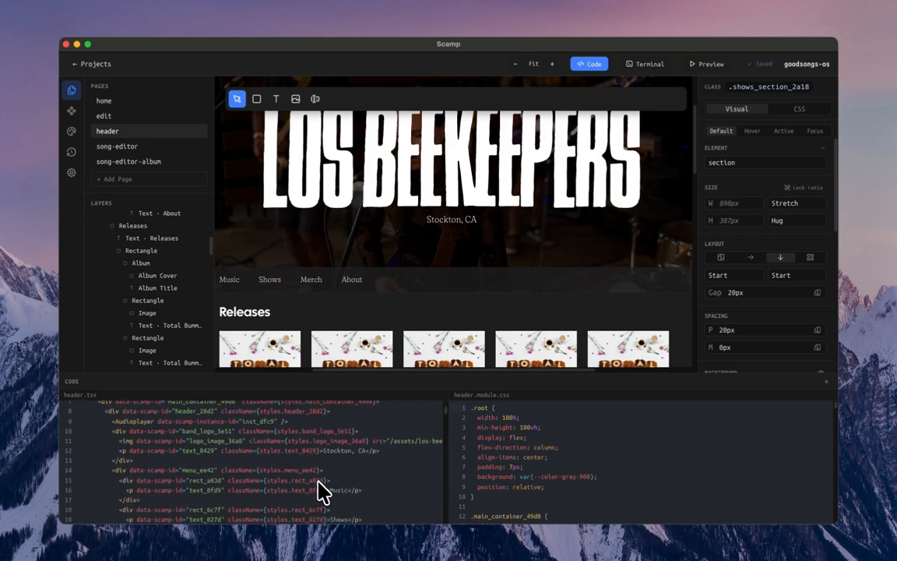
Step: Read further through the header.tsx and header.module.css code, and close the code display
scroll(557, 473, down, 4)
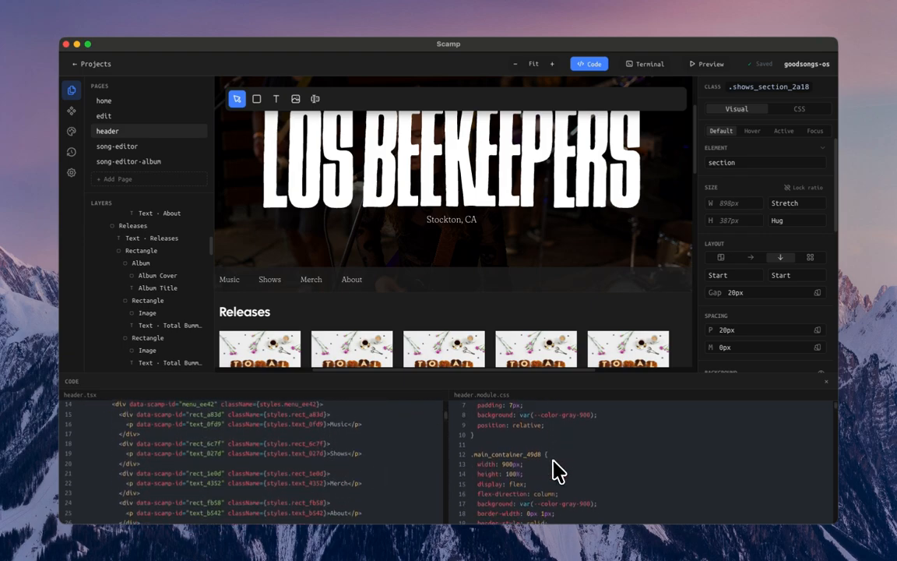
click(824, 383)
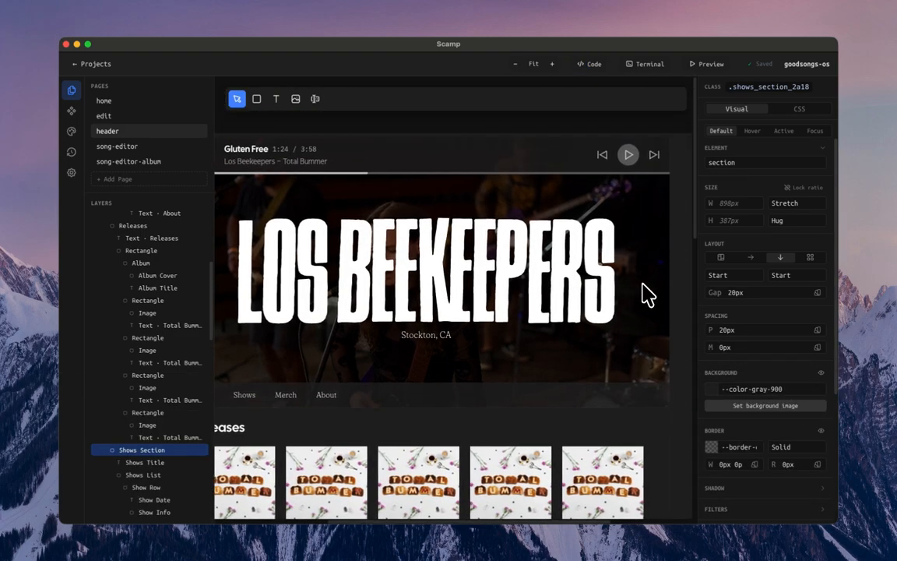
Step: Check the header page at 100% and 40% canvas zoom, and return the zoom to Fit
scroll(642, 284, right, 1)
click(533, 66)
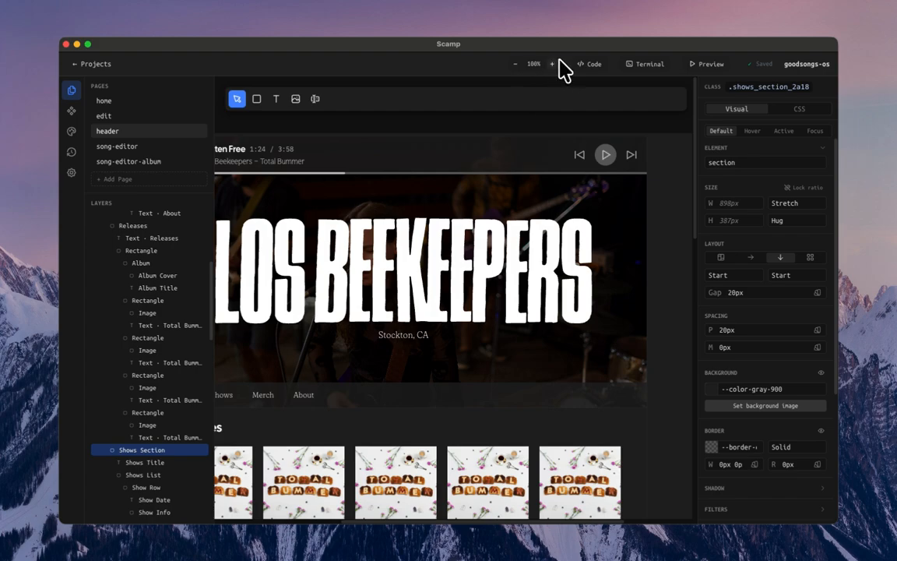
click(533, 64)
click(516, 64)
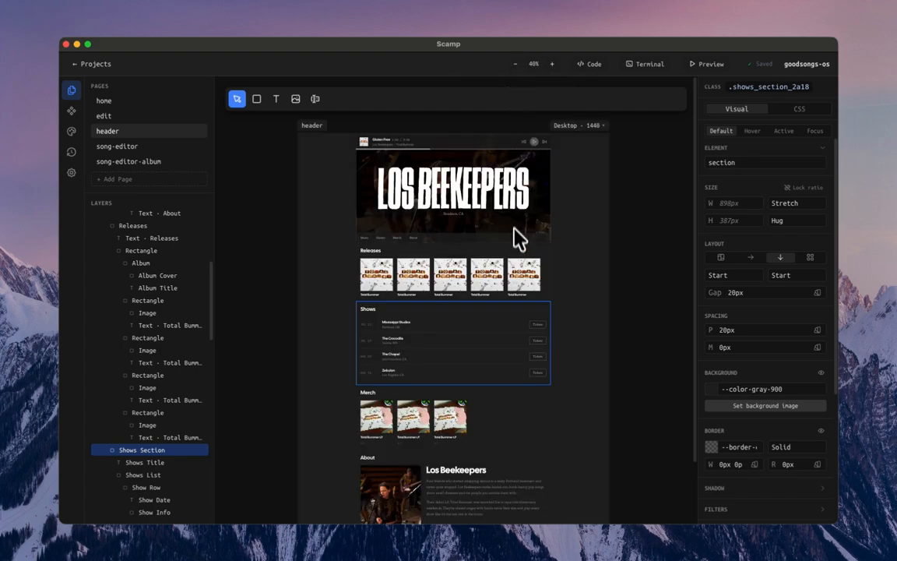
click(533, 66)
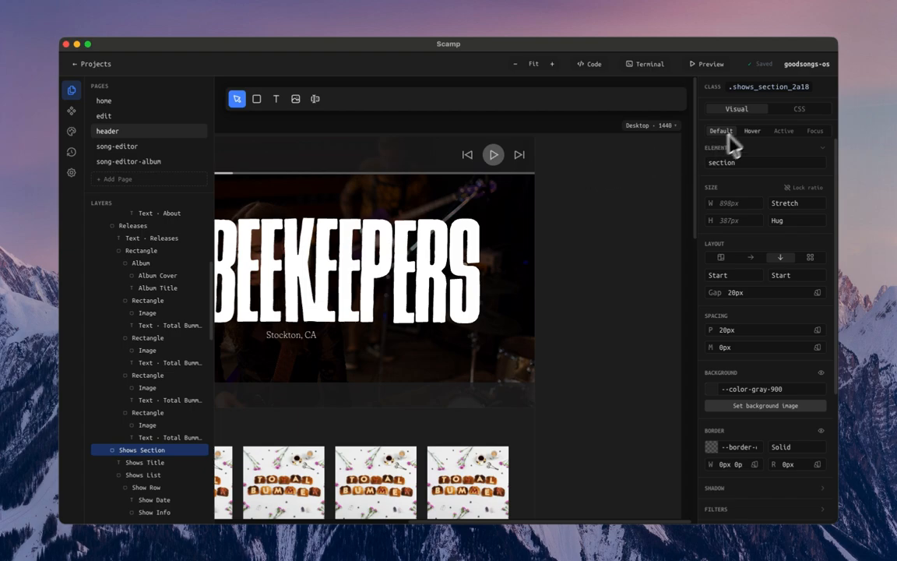
Step: Switch the header page's canvas to the Mobile 390 breakpoint and clear the selection
click(667, 126)
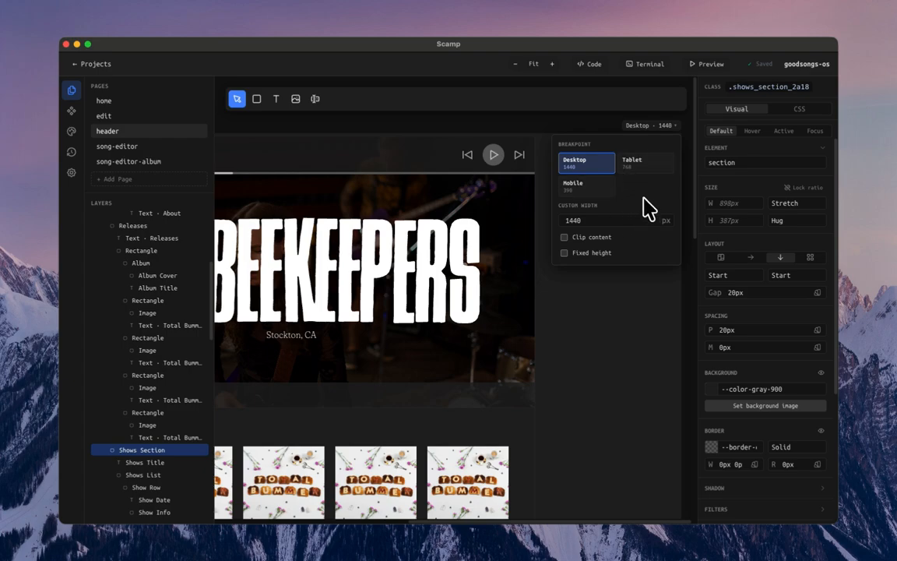
click(592, 193)
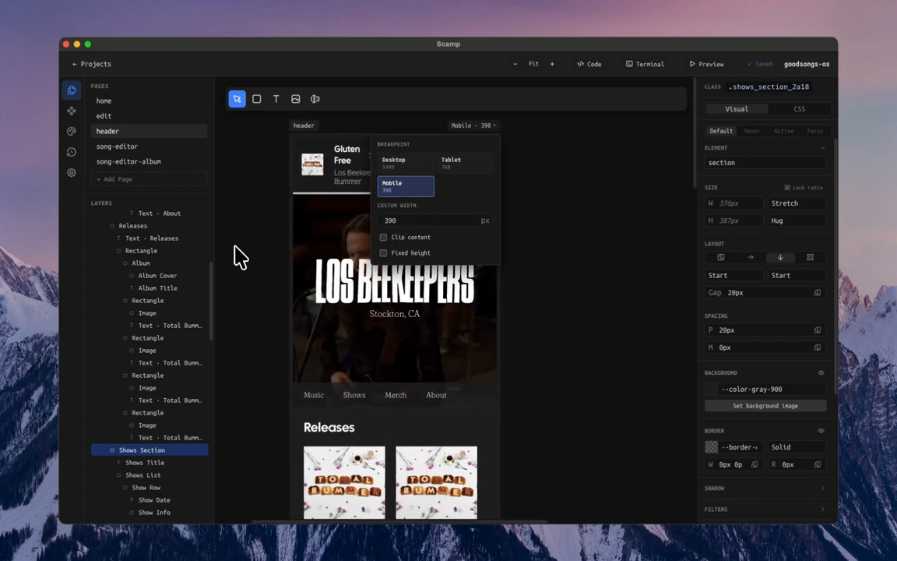
click(238, 254)
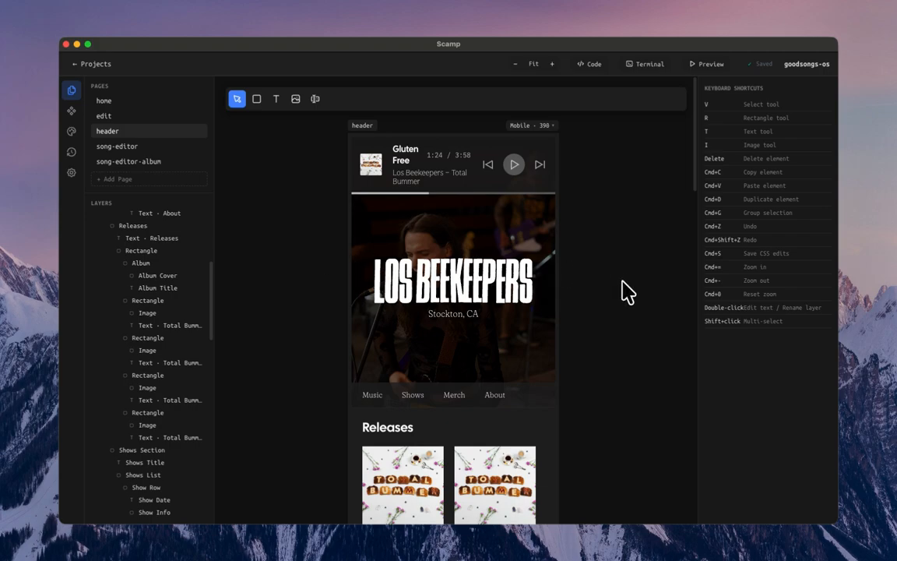
Step: Review the header page's mobile layout through Releases, Shows, Merch and About to the end, and return to its start
scroll(621, 294, down, 8)
scroll(485, 350, down, 9)
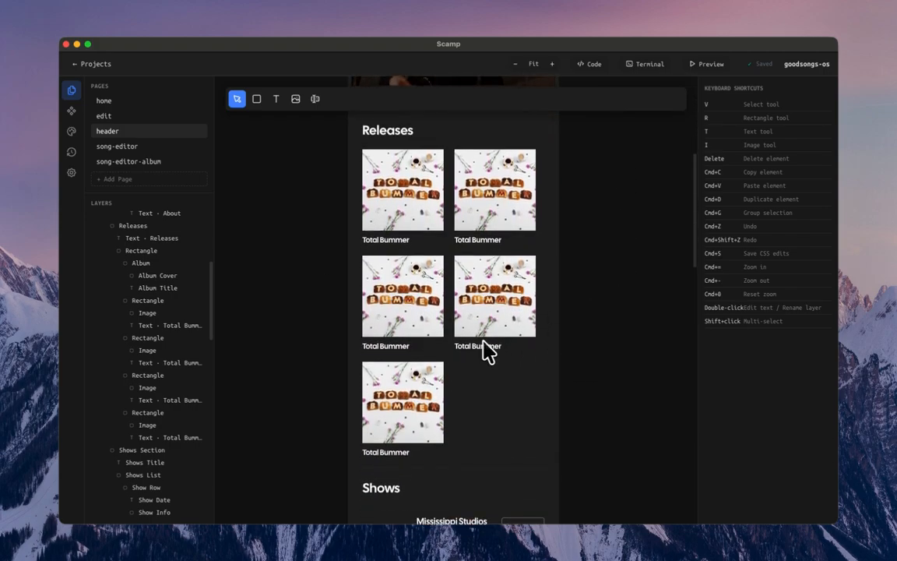
scroll(464, 308, down, 12)
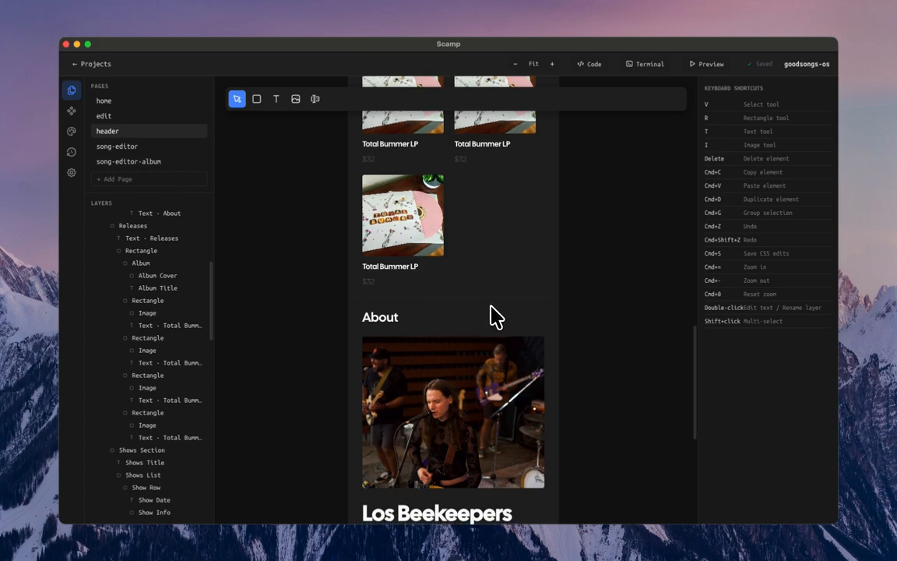
scroll(494, 315, down, 6)
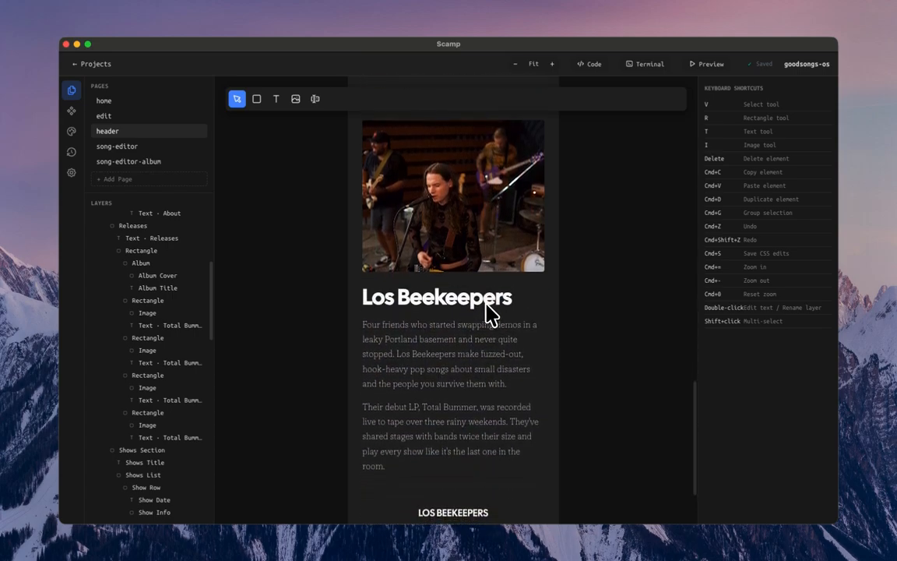
scroll(489, 315, down, 4)
scroll(490, 315, up, 20)
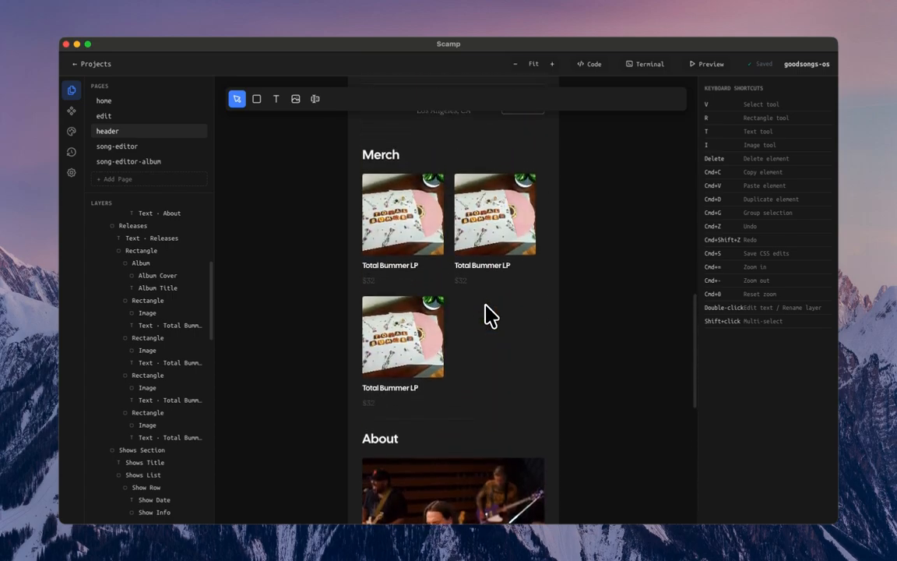
scroll(487, 314, up, 10)
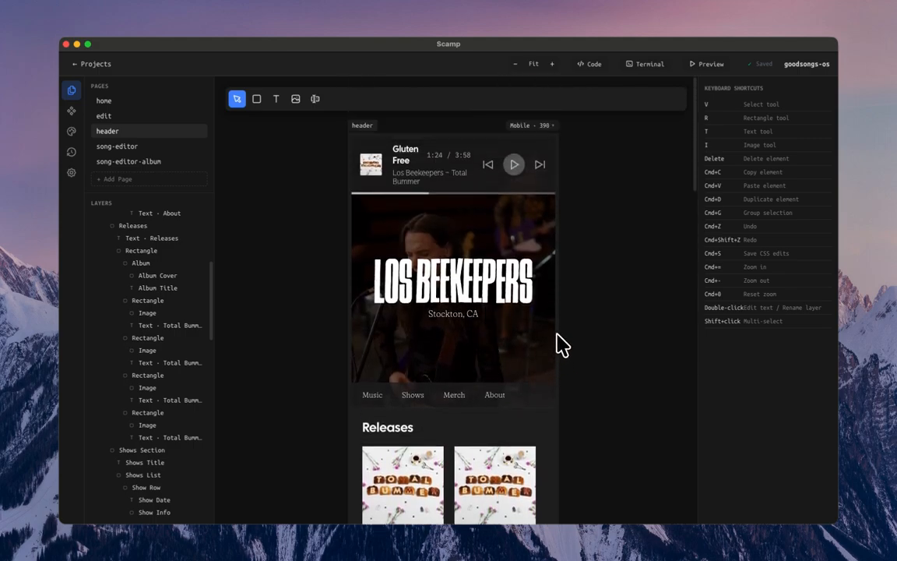
Step: Inspect the mobile properties of the Page, Band Logo, Header and Main Container layers to find where the outer spacing comes from
click(562, 385)
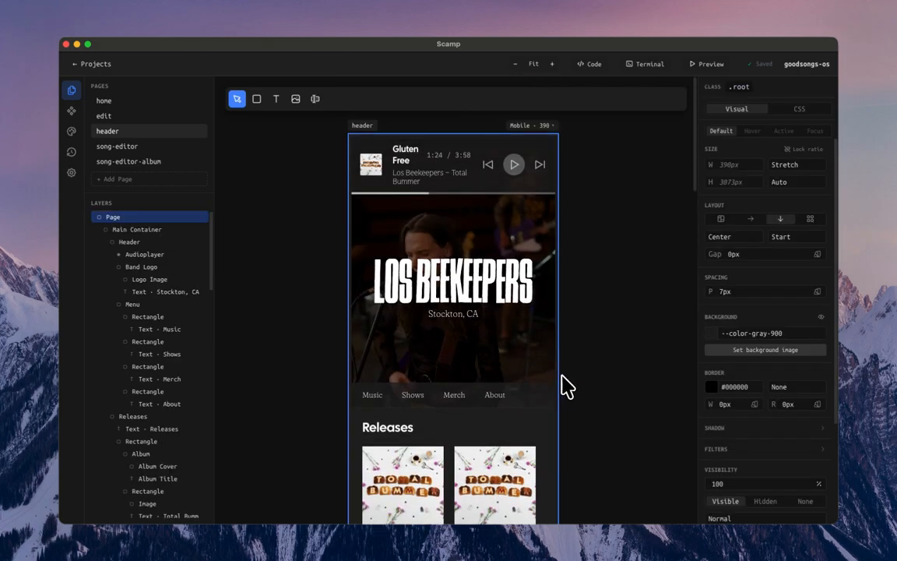
click(421, 245)
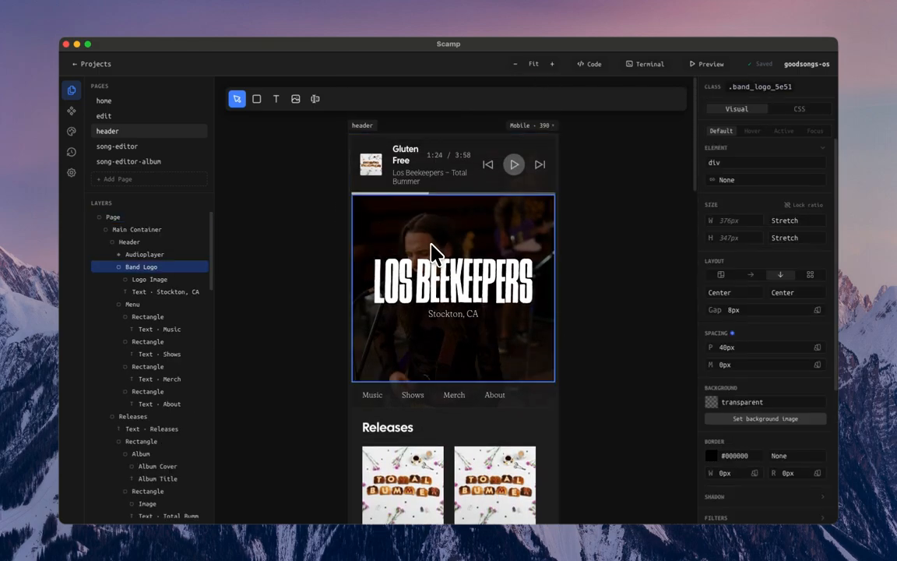
click(154, 242)
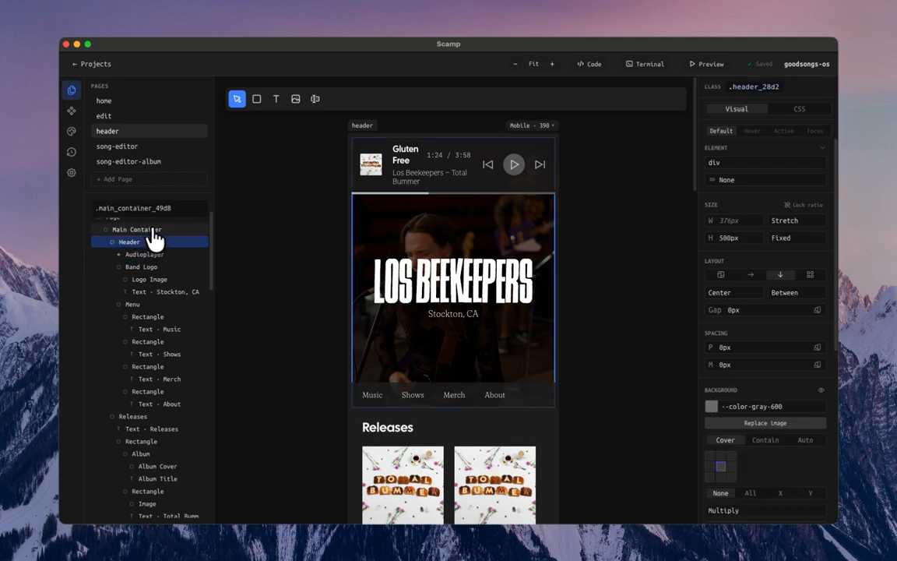
click(148, 230)
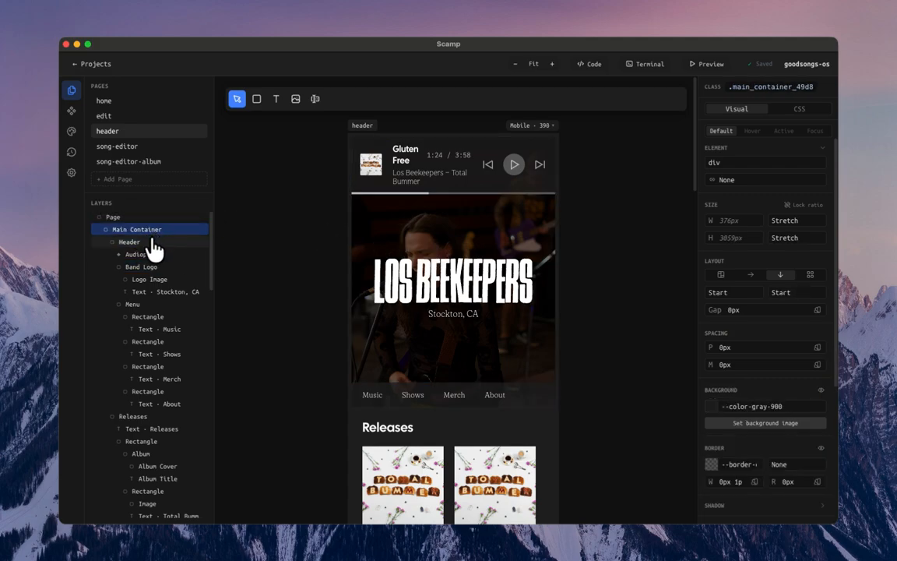
click(154, 242)
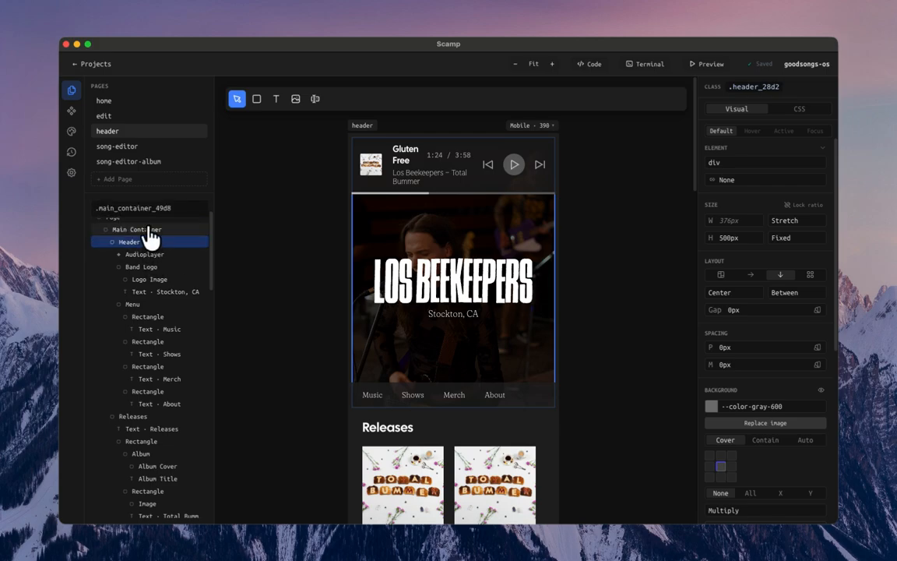
click(151, 232)
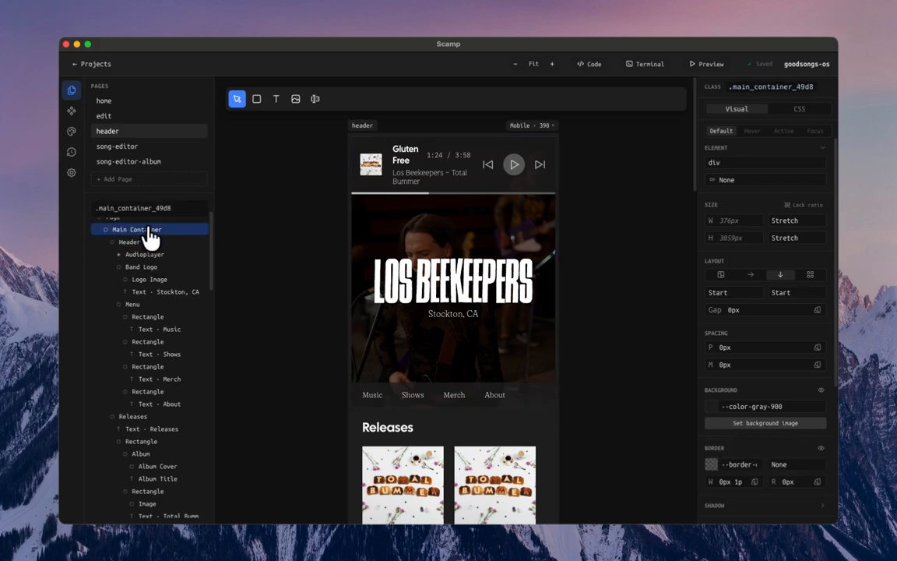
Step: Set the Page layer's padding to 0px at the Mobile breakpoint
click(139, 219)
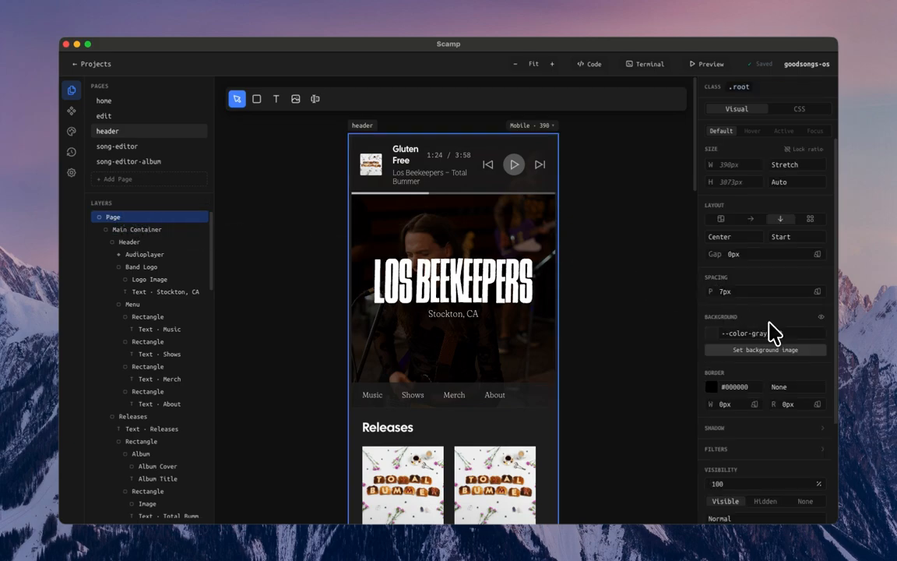
click(723, 291)
key(Tab)
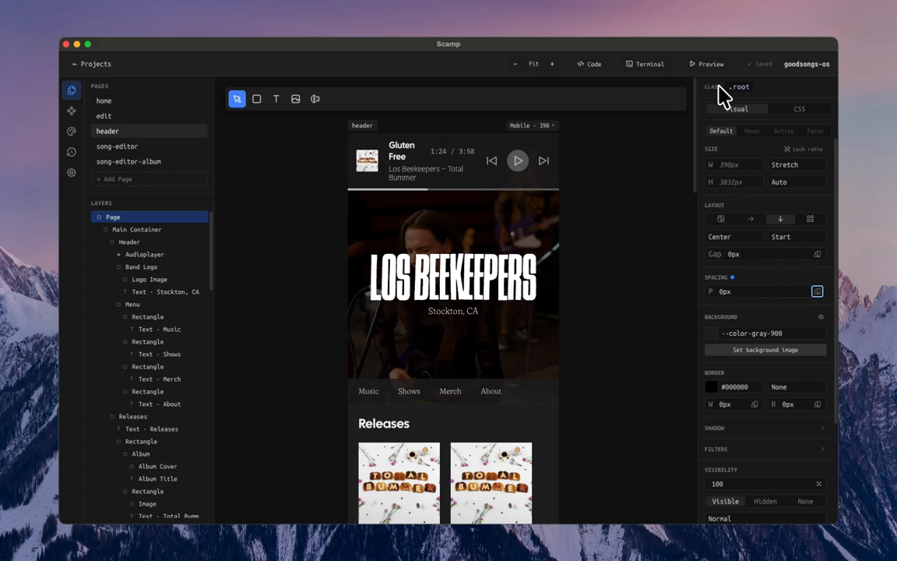
Step: Compare the Page at the Desktop 1440 and Mobile 390 breakpoints, and undo the mobile padding change
click(539, 127)
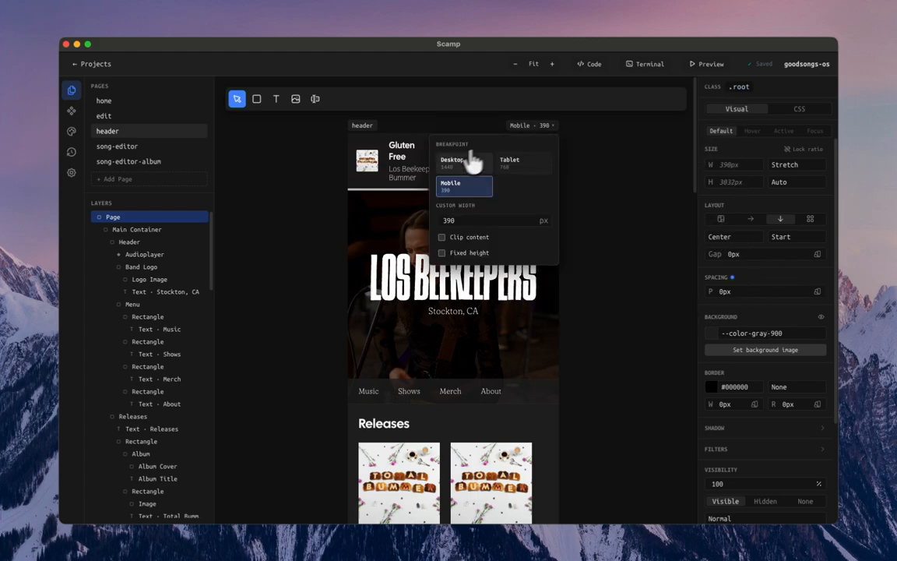
click(461, 173)
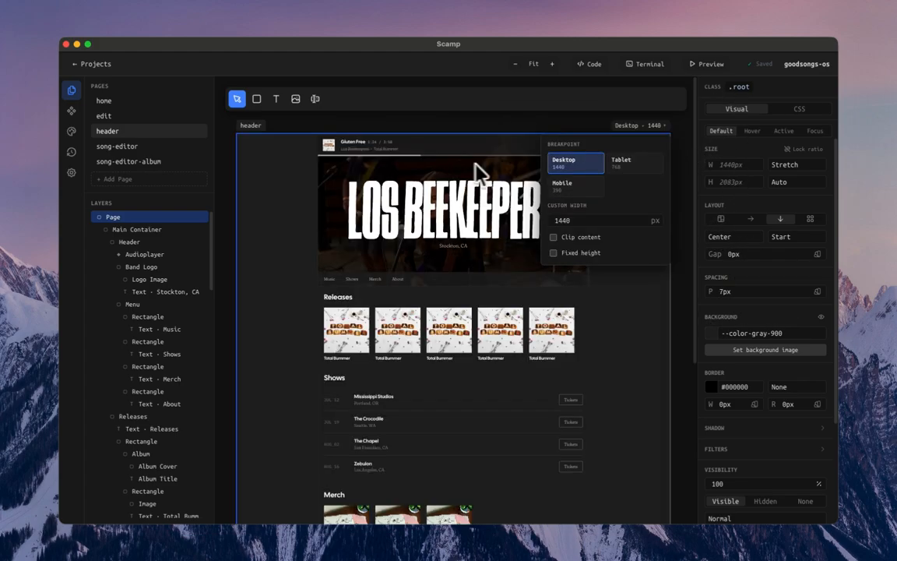
click(407, 123)
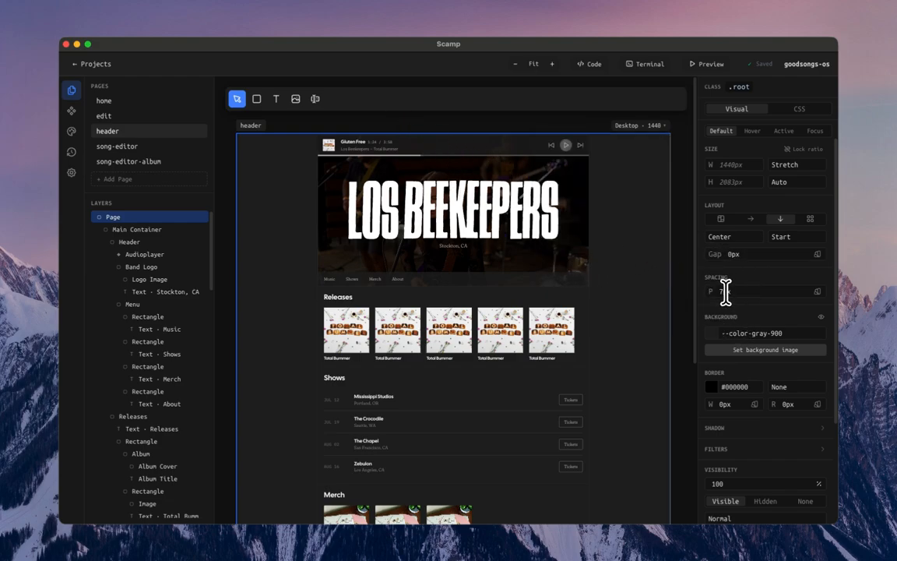
click(654, 126)
click(584, 190)
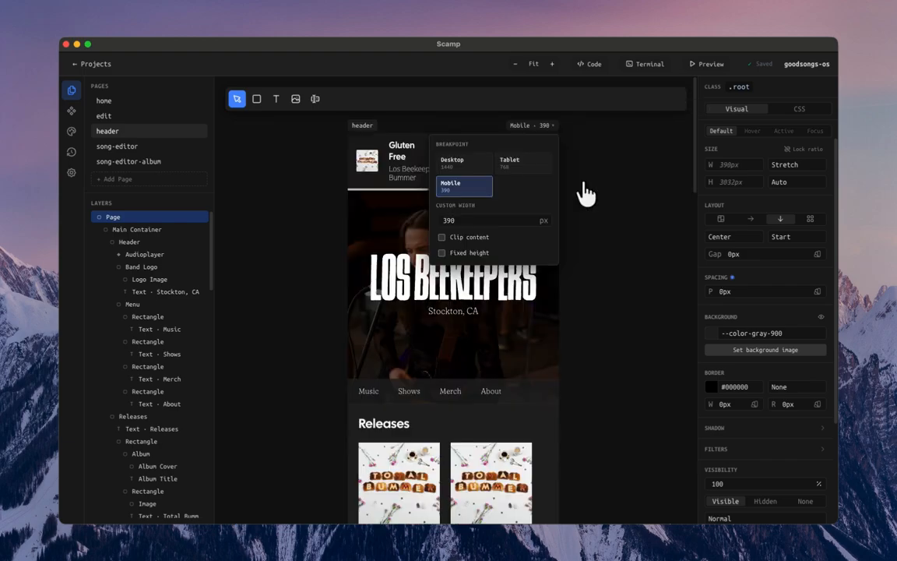
click(674, 257)
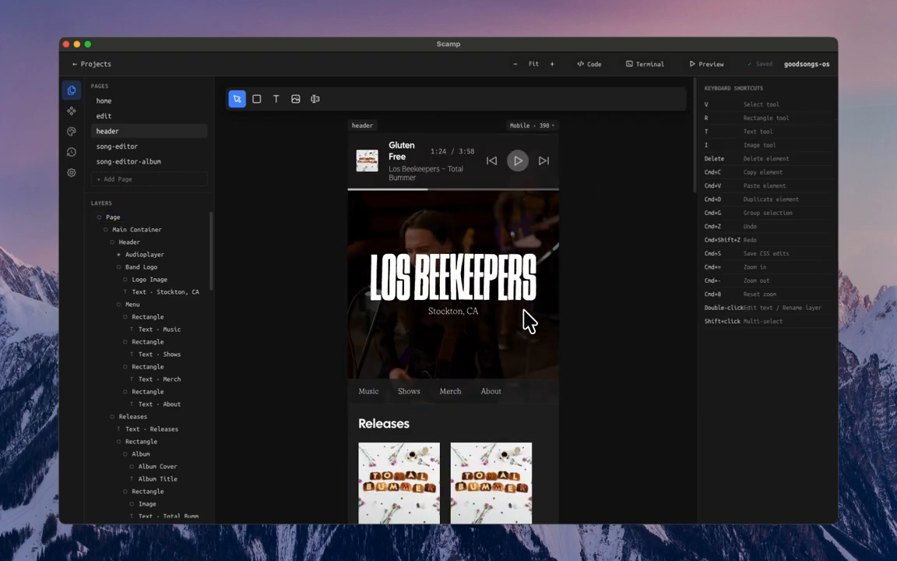
key(super+z)
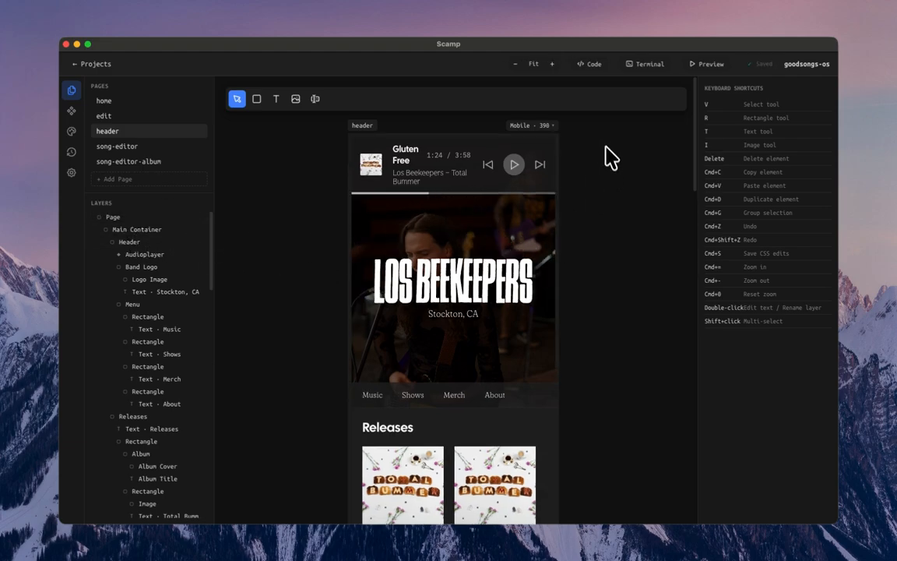
Step: Switch to the Desktop 1440 breakpoint, set the Page layer's padding to 0px, and clear the selection
click(537, 127)
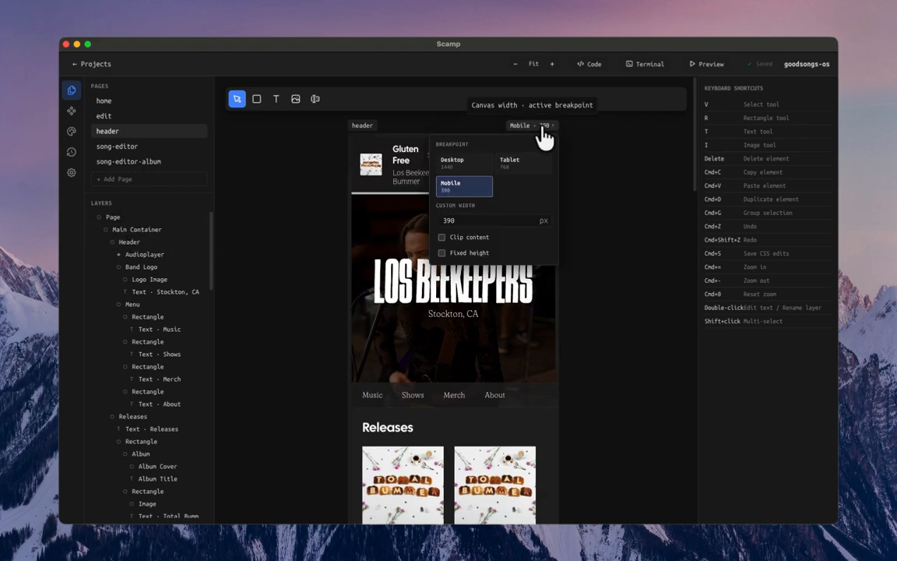
click(464, 165)
click(657, 327)
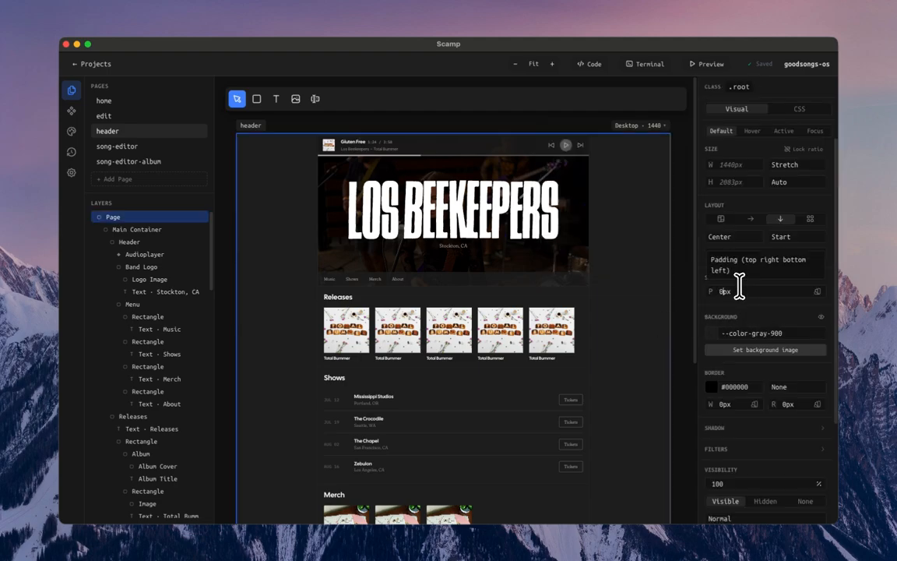
key(Tab)
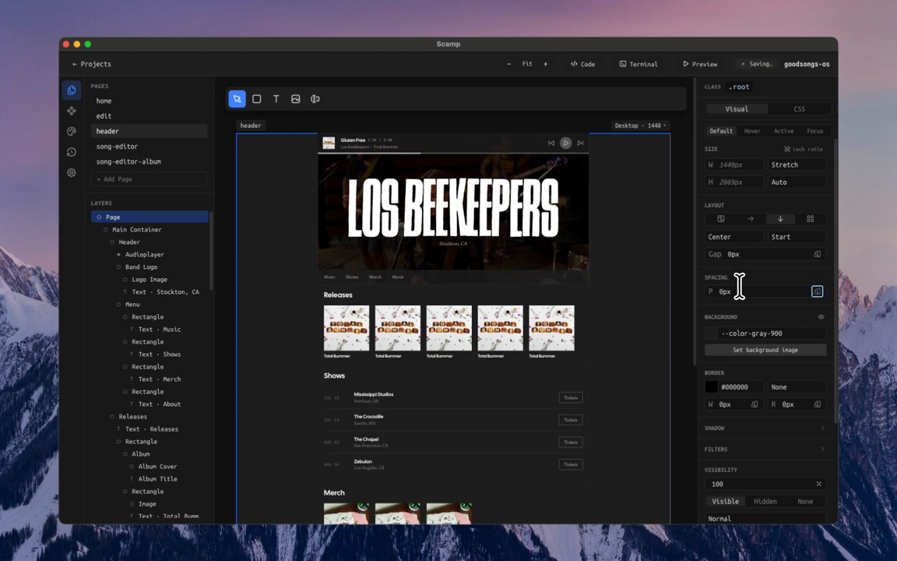
click(234, 251)
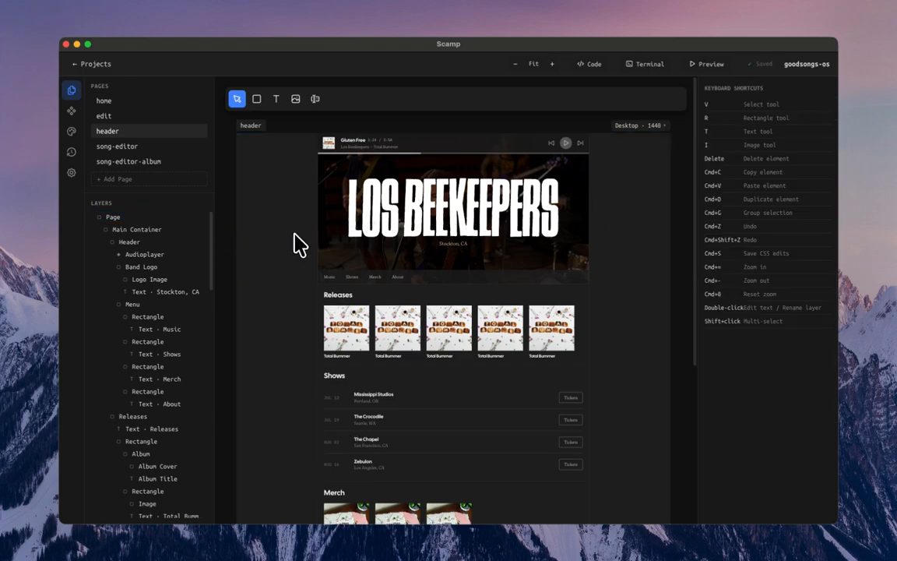
Step: Open the home page and draw a rectangle about 621 by 306 px on the canvas for placement below the goodsongs text
click(145, 109)
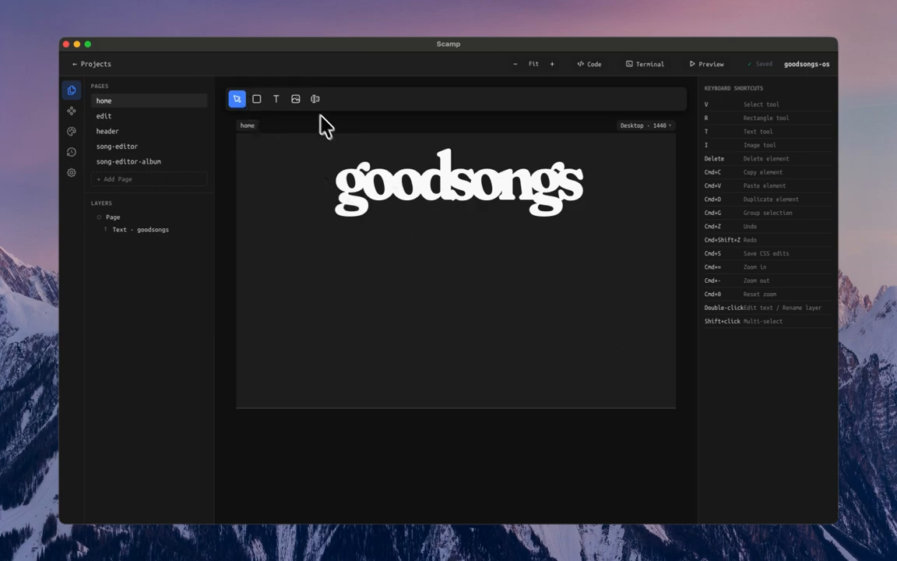
click(257, 104)
drag(358, 250, 550, 346)
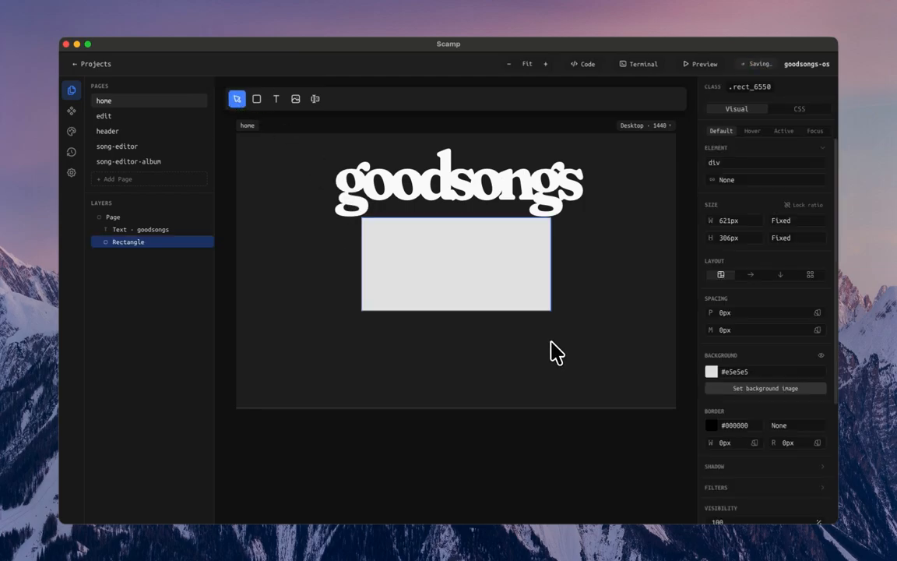
Step: Add a text element reading "Hello!!!" near the middle of the home page's rectangle
click(276, 100)
click(448, 267)
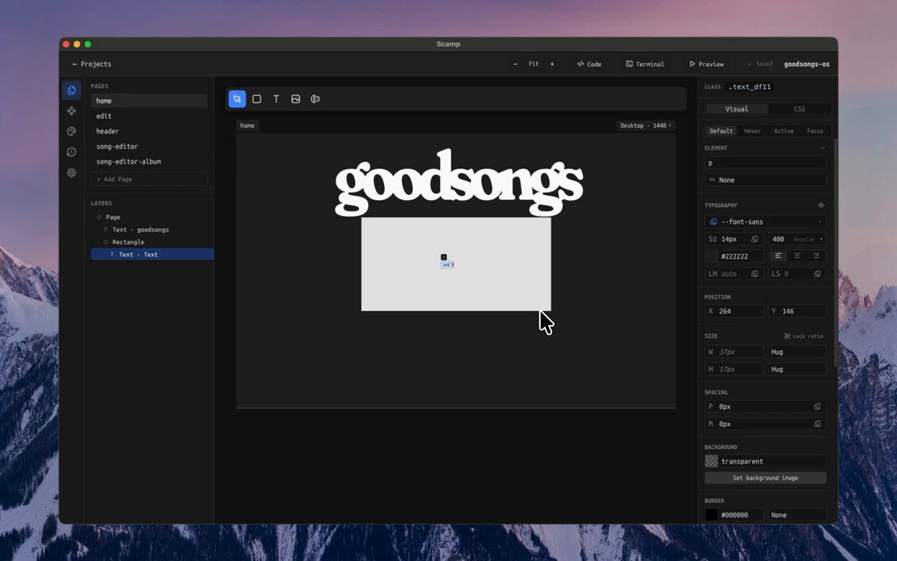
text(Hello!!!)
scroll(778, 377, down, 6)
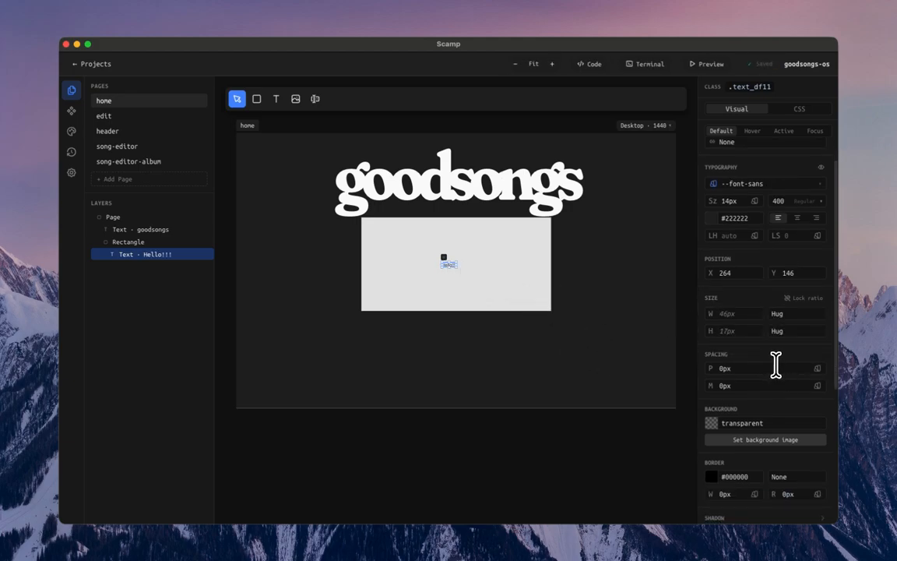
Step: Increase the font size of the Hello!!! text in four 10 px increments and clear the selection
scroll(779, 377, up, 6)
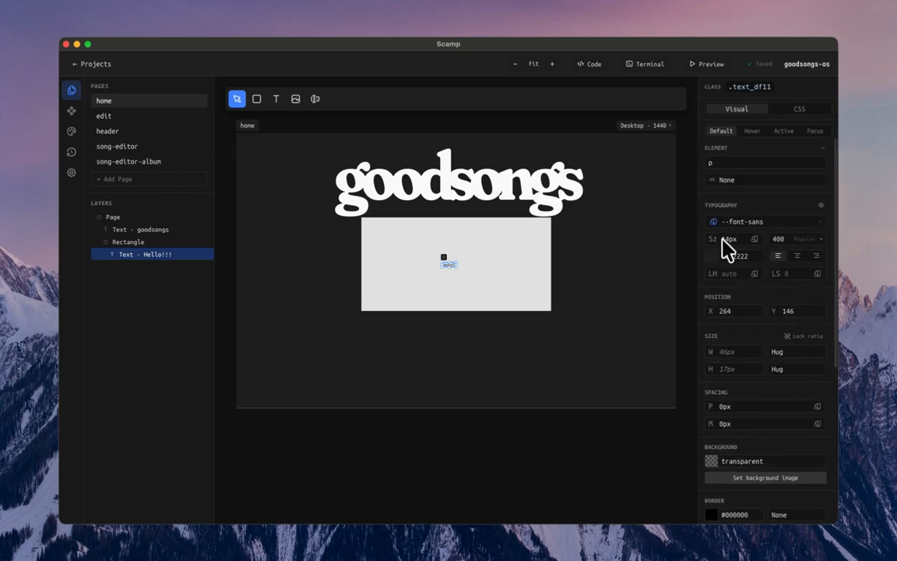
key(shift+Up)
key(shift+Up)
key(shift+Up)
key(shift+Up)
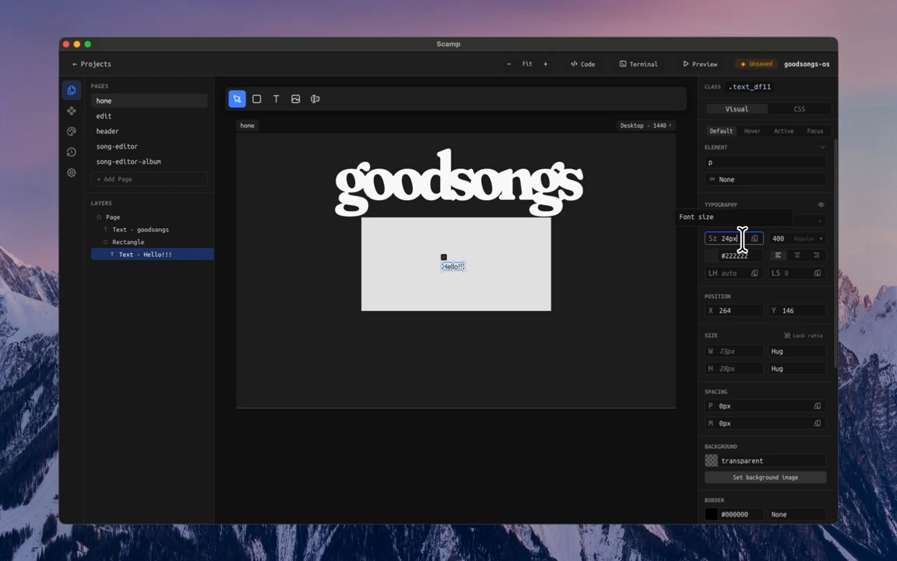
click(508, 320)
Step: Give the rectangle around Hello!!! a vertical layout with both alignment and justification set to Center
click(514, 294)
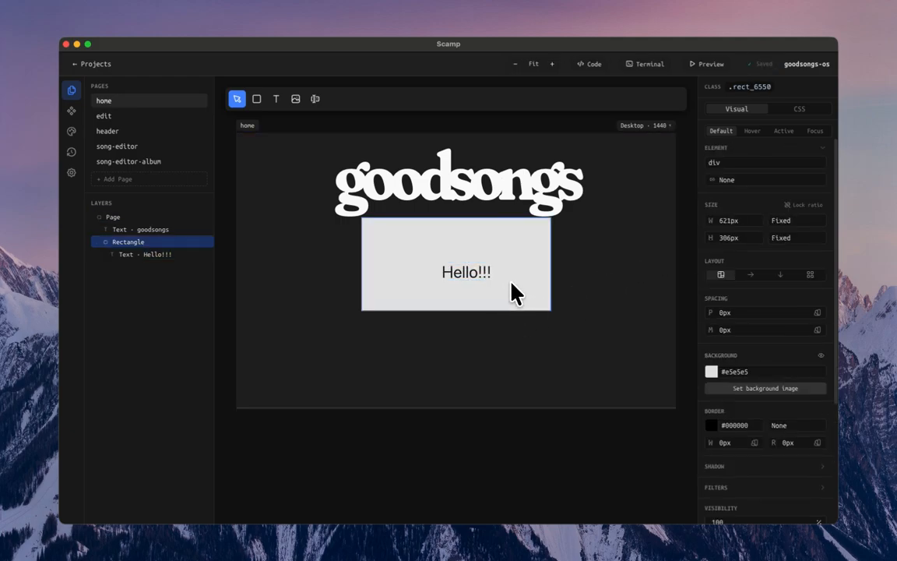
click(780, 274)
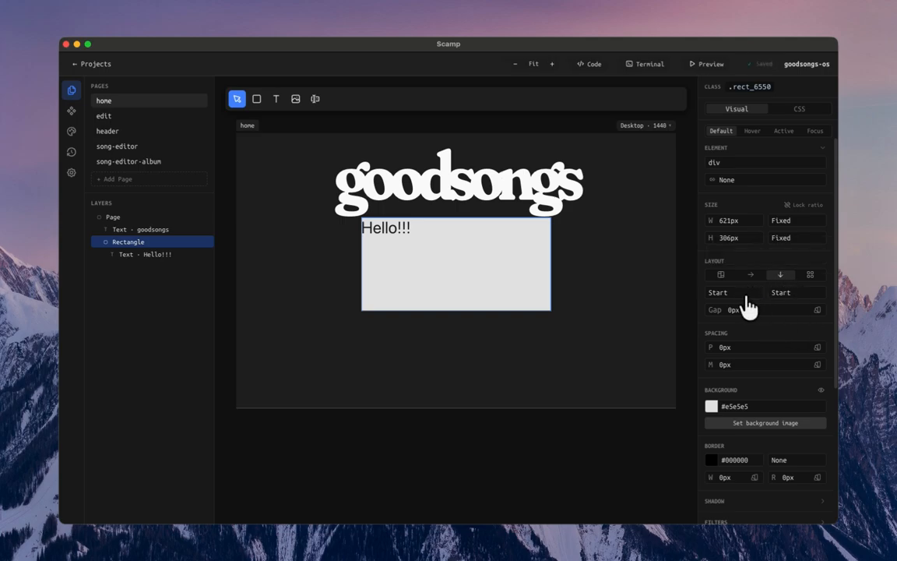
click(741, 296)
click(755, 306)
click(789, 294)
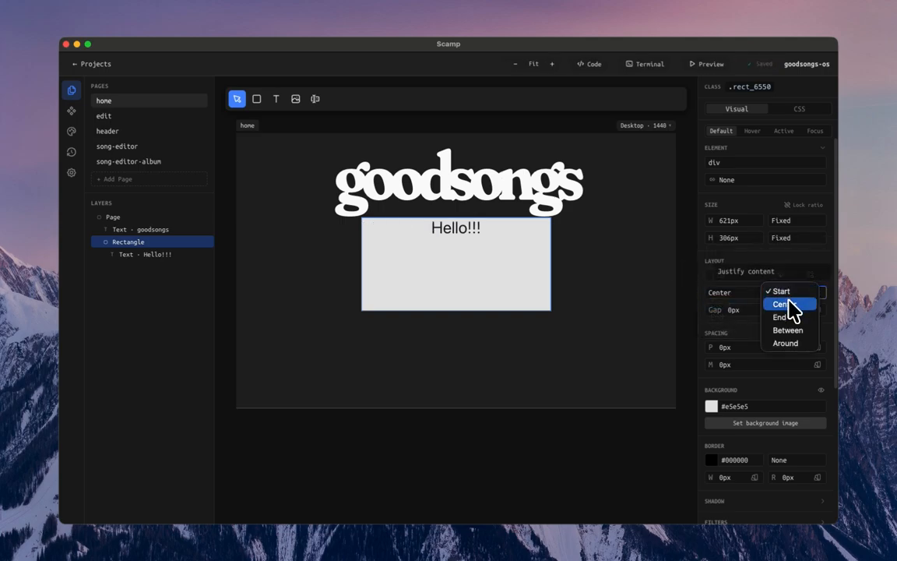
click(790, 307)
click(596, 331)
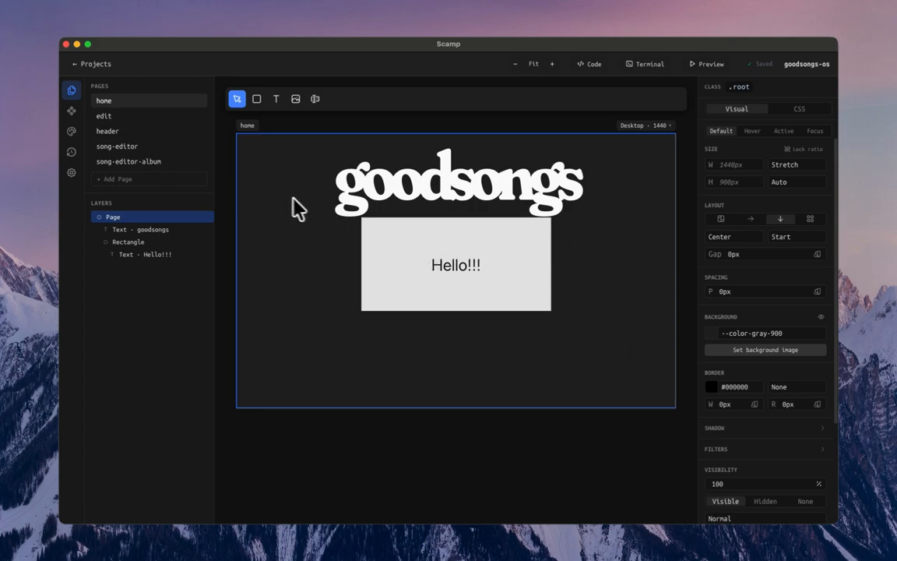
Step: Open the header page, zoom in on its Audioplayer instance, and open the Audioplayer component for editing
click(165, 137)
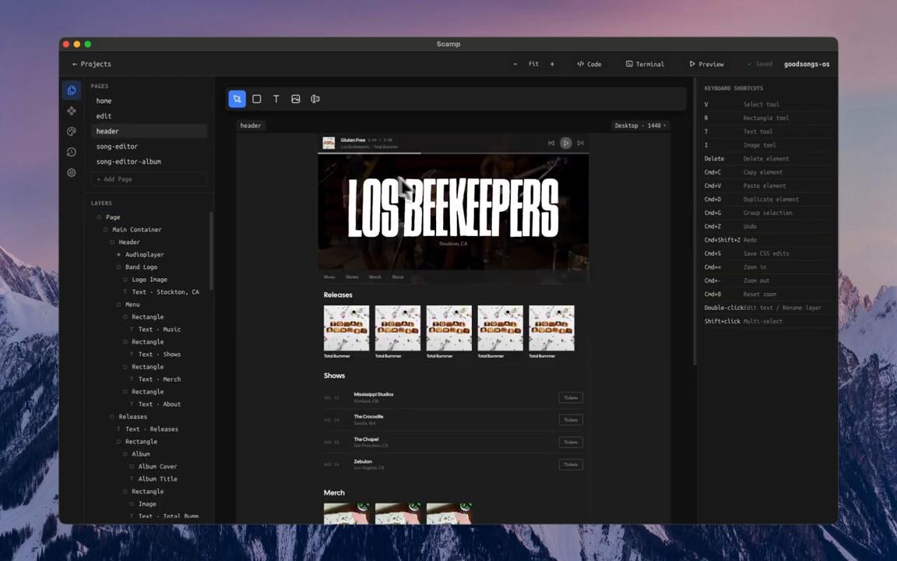
click(483, 147)
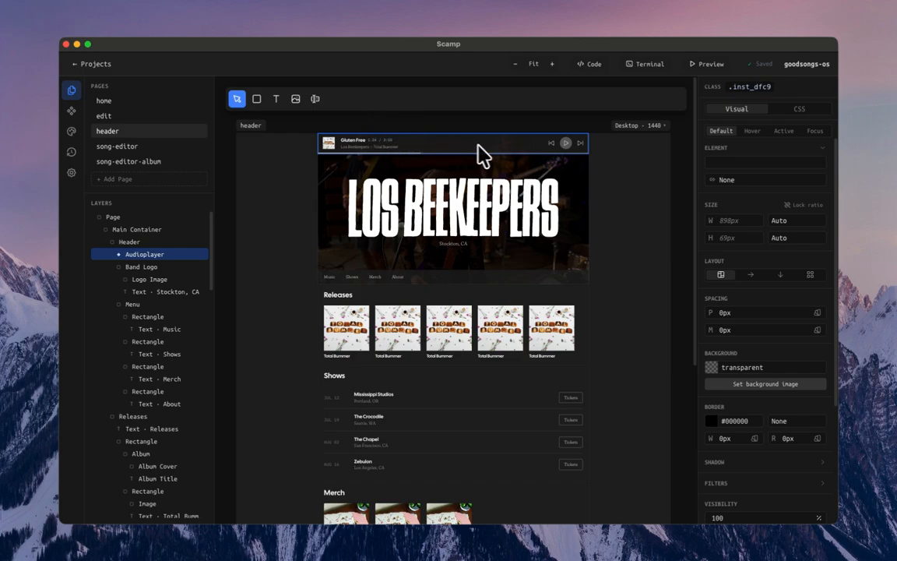
click(552, 64)
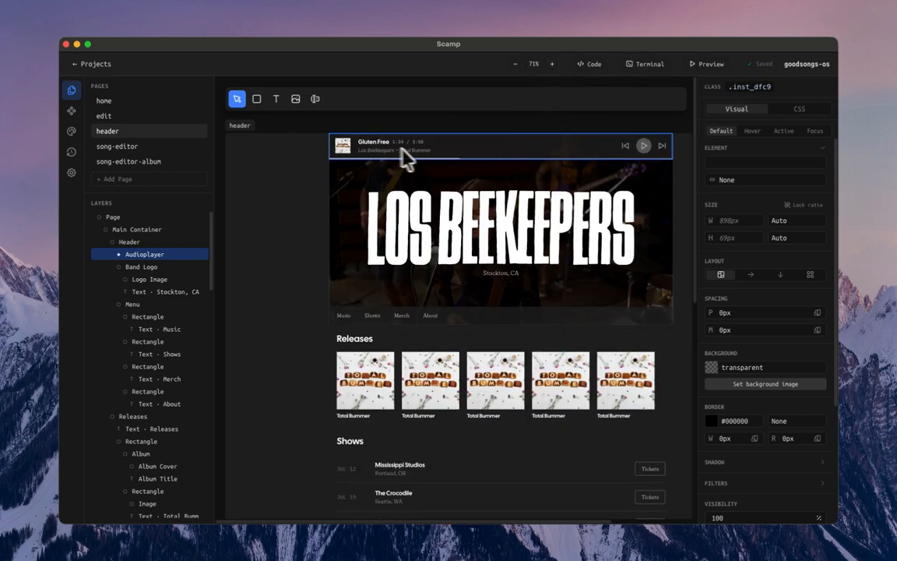
click(71, 113)
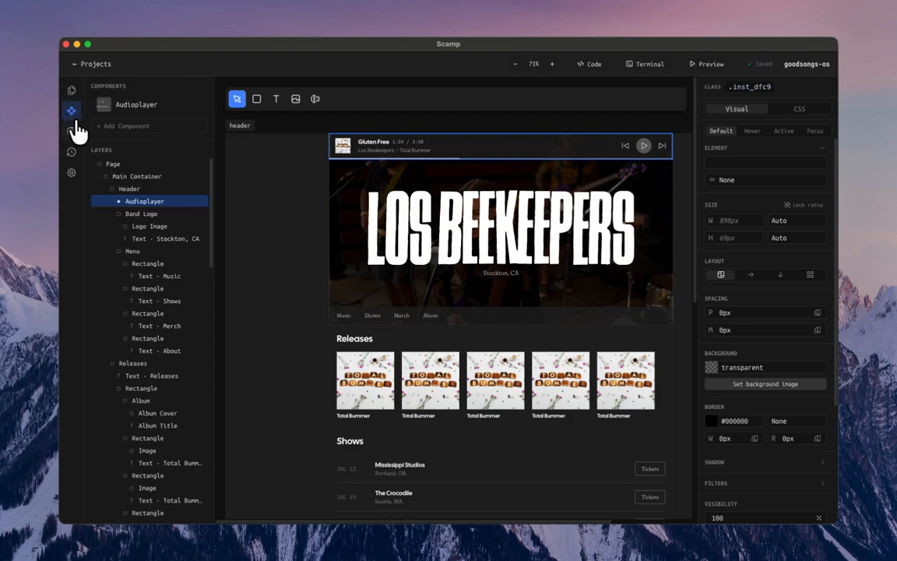
double_click(120, 104)
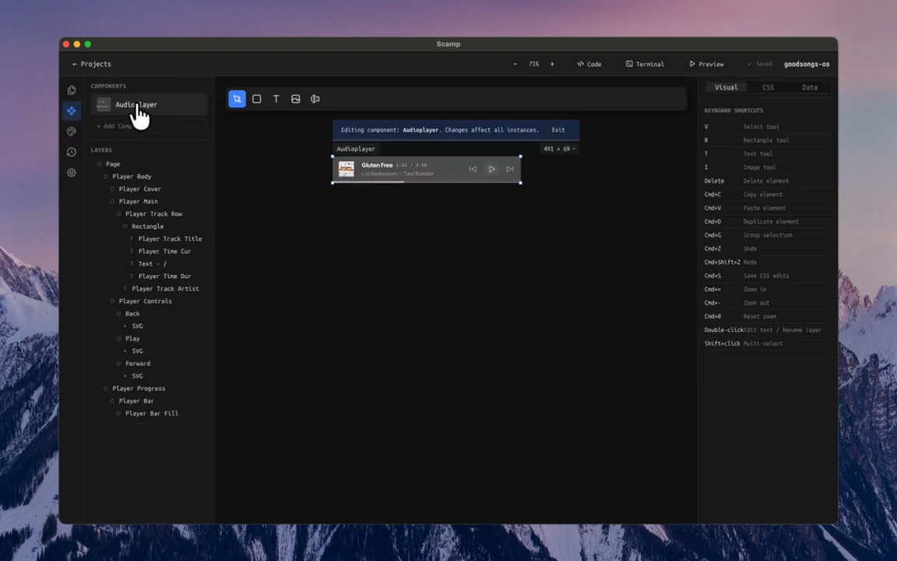
Step: Set the Player Body background to #000000 in the Audioplayer component and check the instance on the header page
click(460, 184)
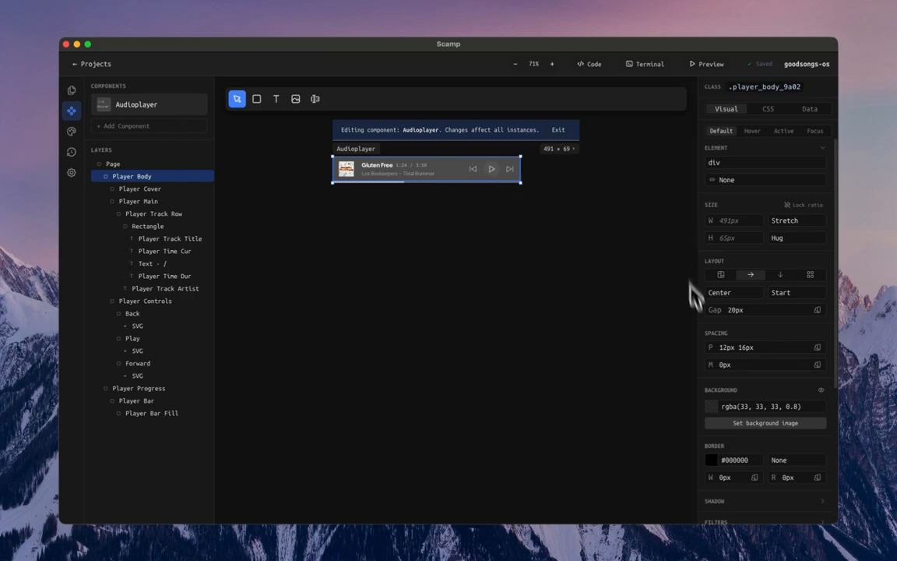
click(711, 408)
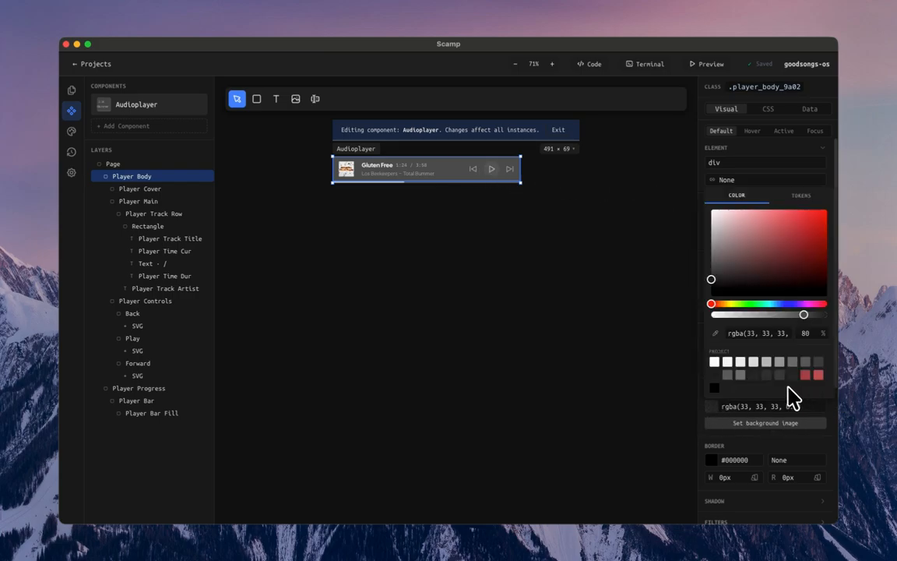
click(714, 387)
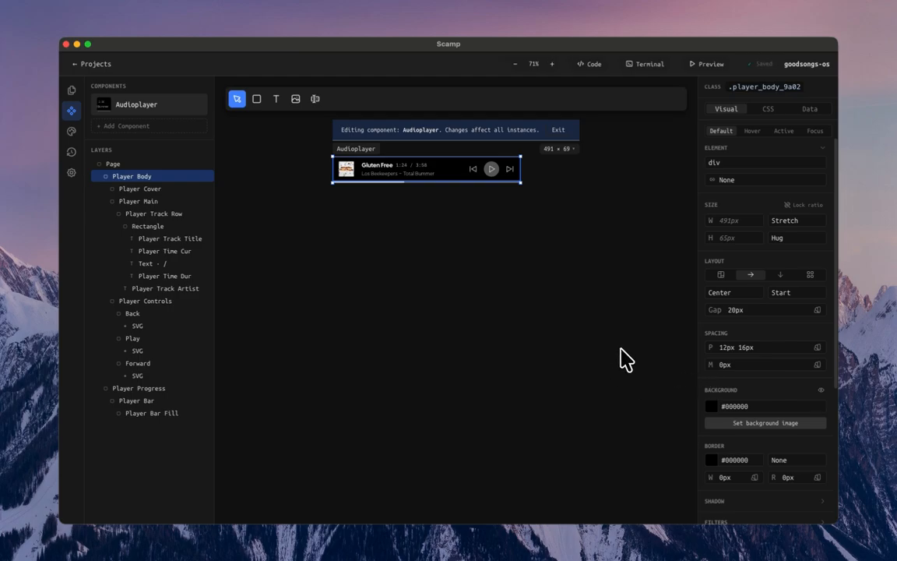
click(372, 206)
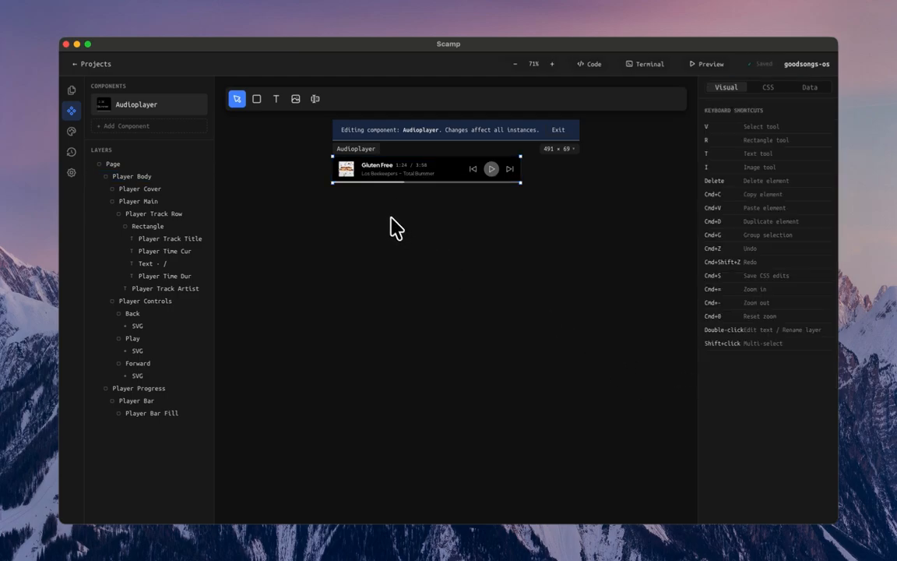
click(71, 91)
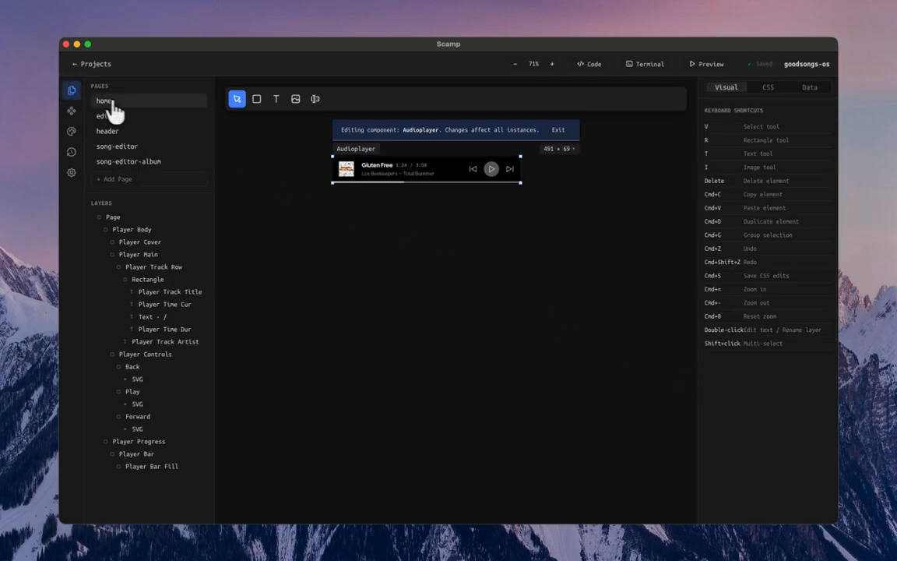
click(129, 131)
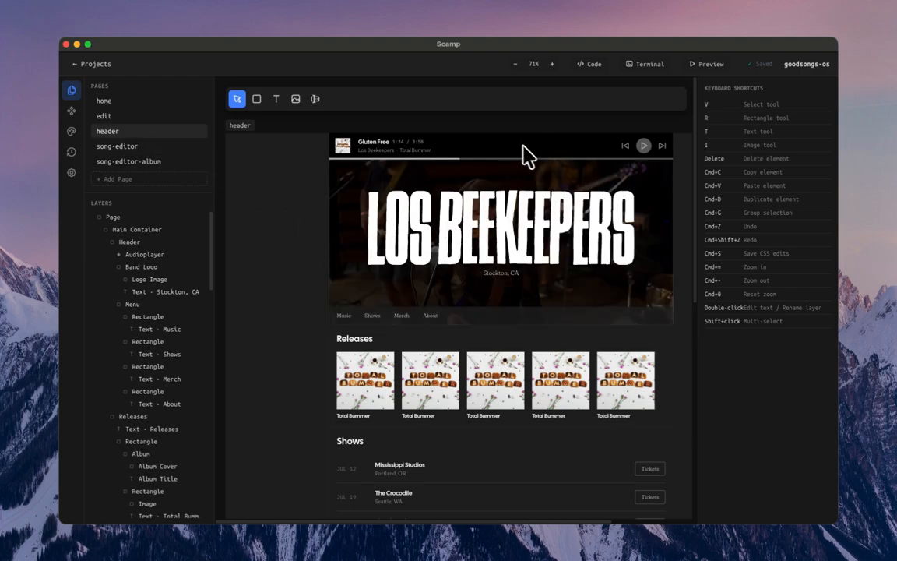
Step: Reopen the Audioplayer component and mark its "Gluten Free" track title as a prop named songName
click(70, 111)
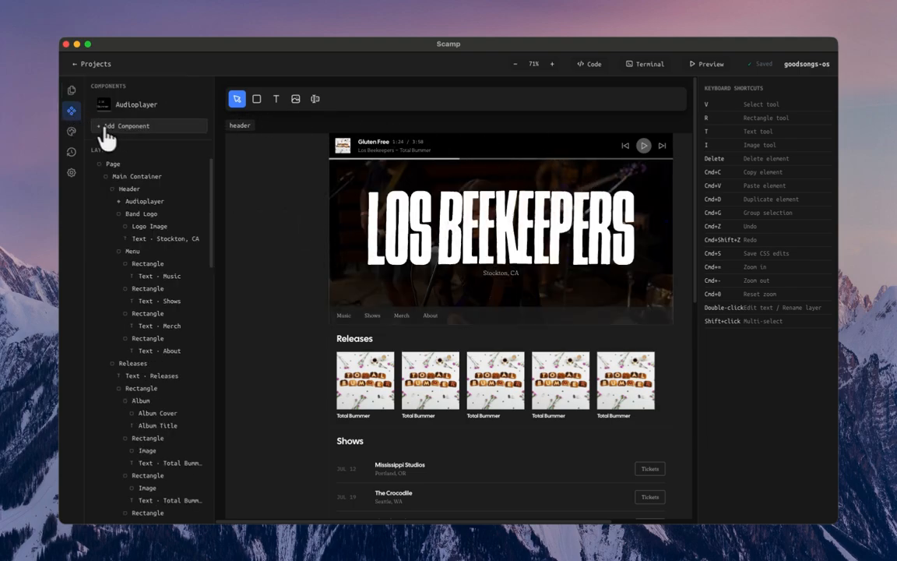
click(109, 106)
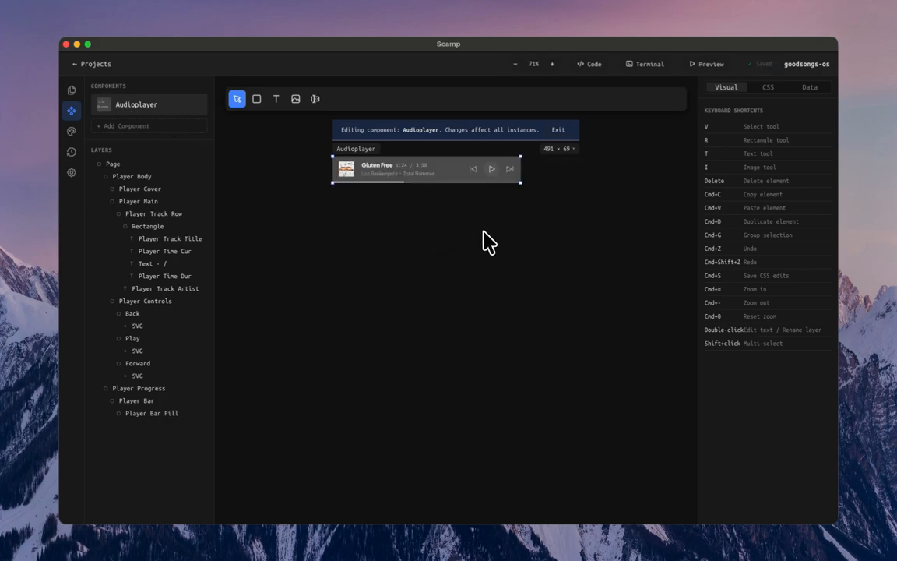
click(389, 173)
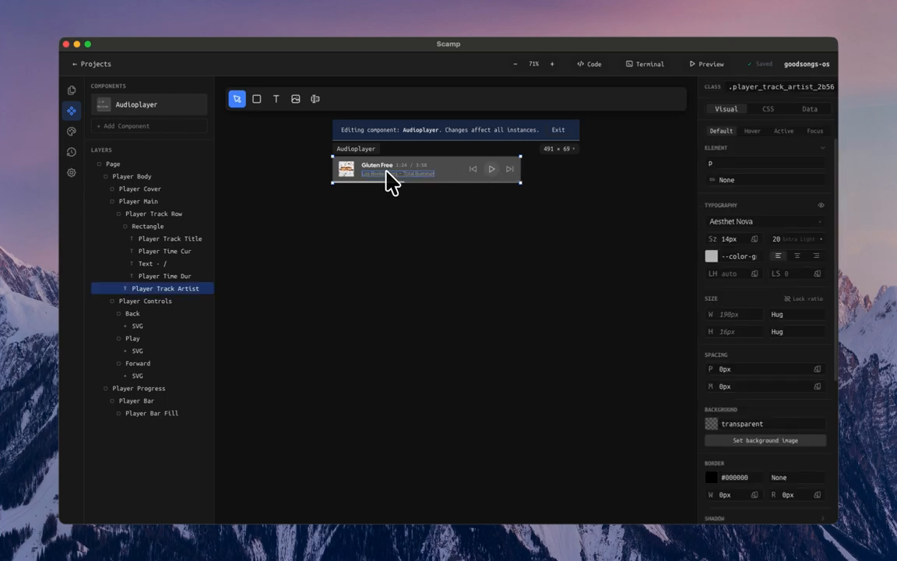
click(810, 110)
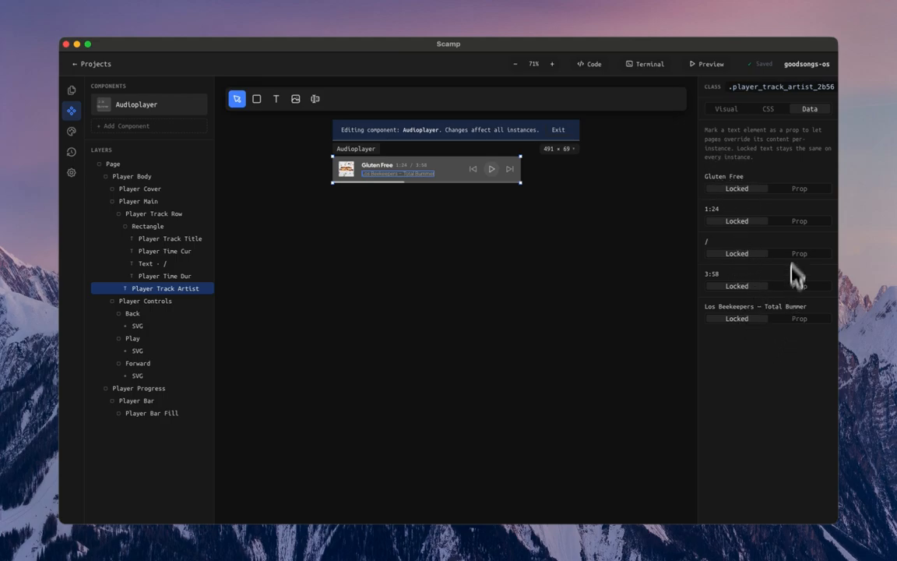
click(379, 169)
click(795, 189)
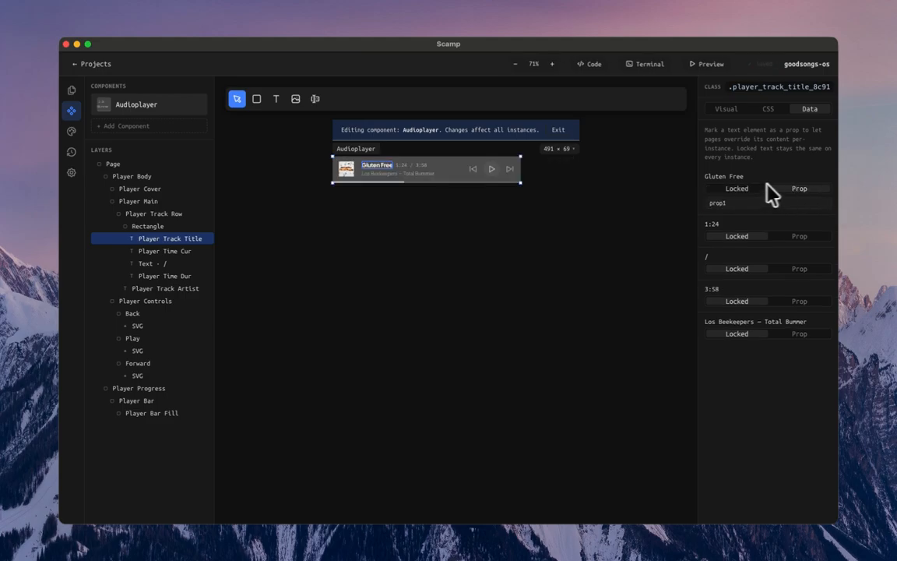
double_click(735, 204)
key(Tab)
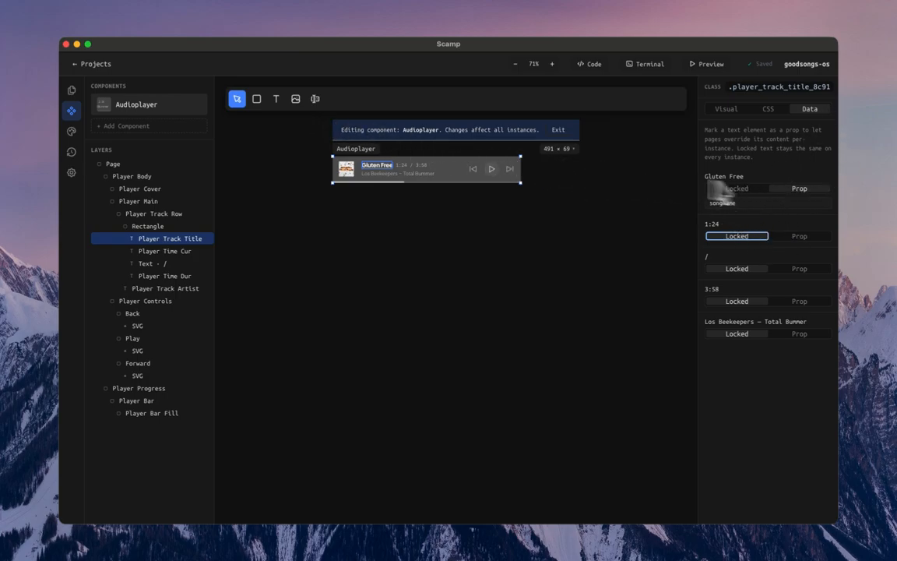
Step: Examine the text overrides available for the Audioplayer instance on the header page
click(71, 90)
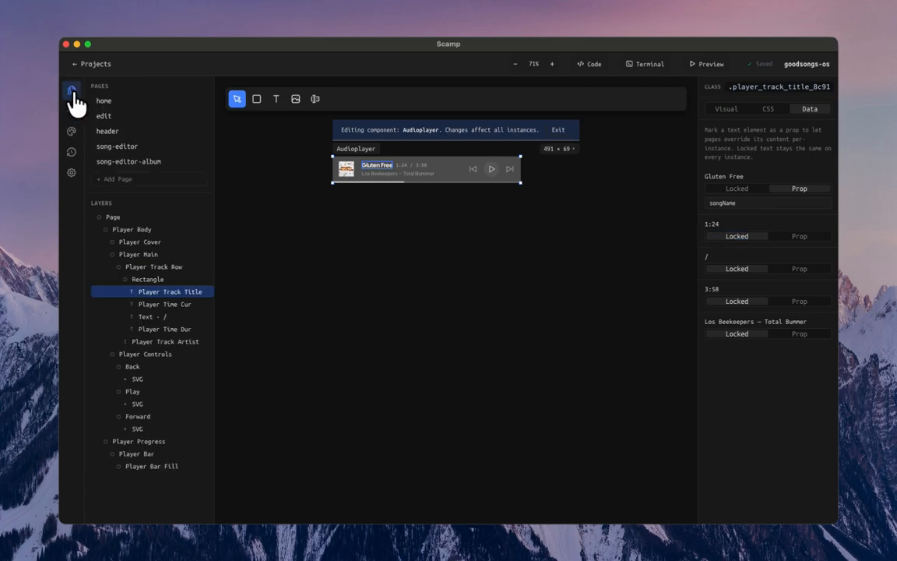
click(148, 130)
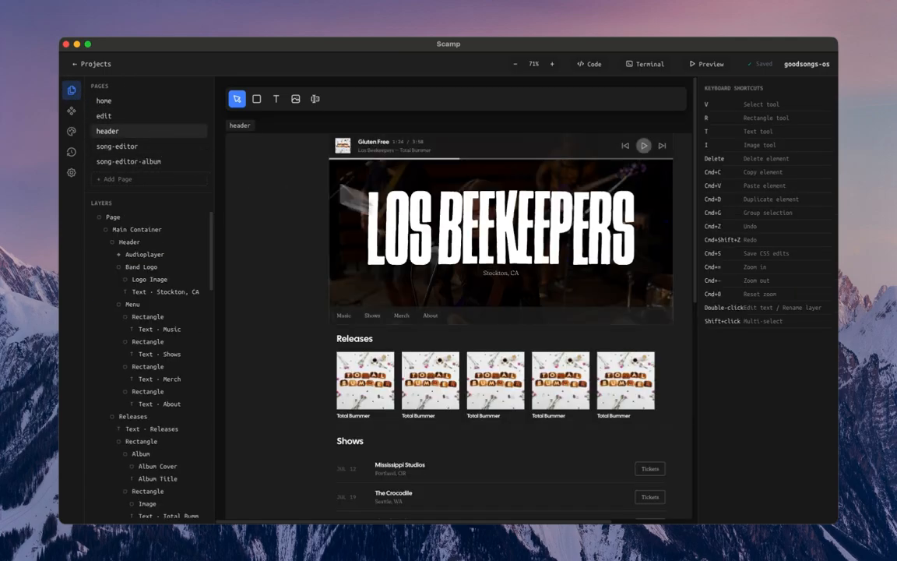
click(455, 156)
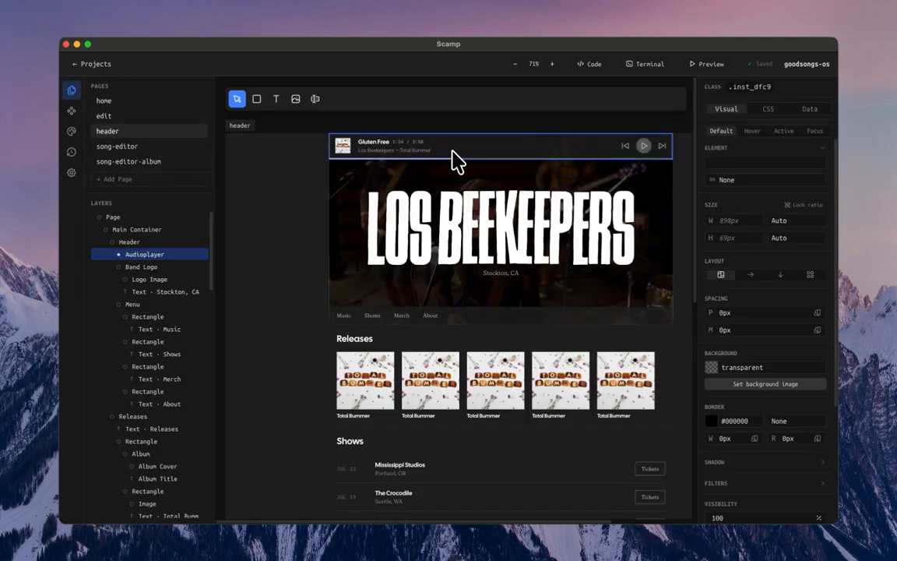
click(810, 113)
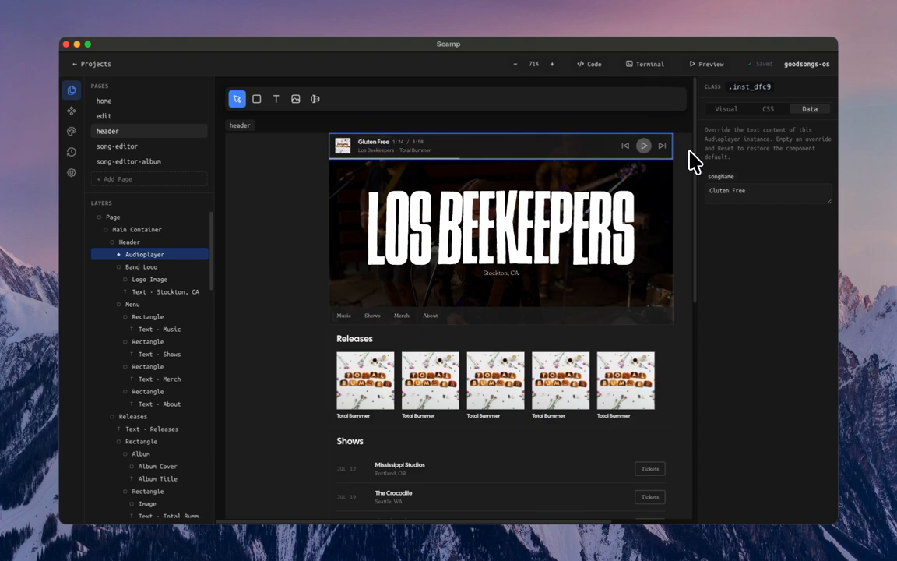
Step: Start Claude Code in the project's terminal with the claude command, exit it, and hide the terminal
click(654, 72)
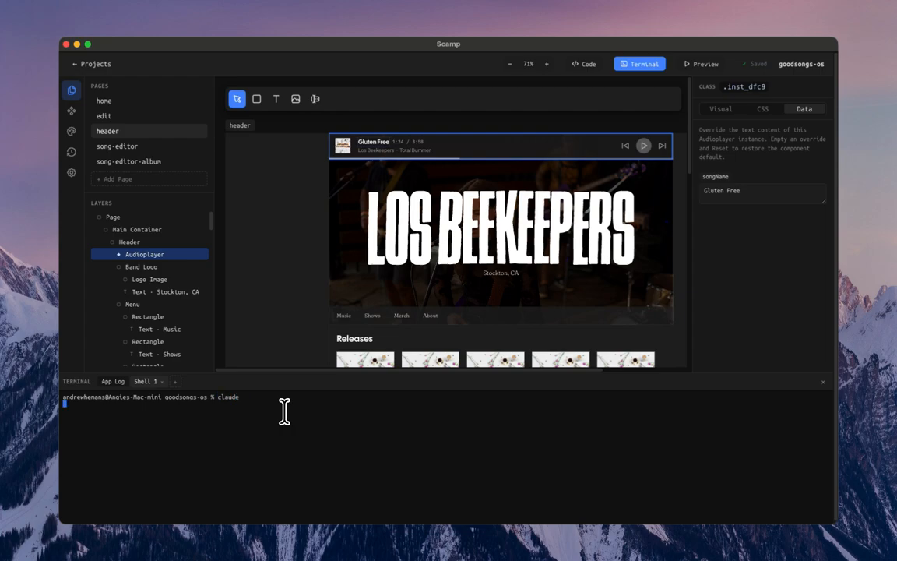
key(Return)
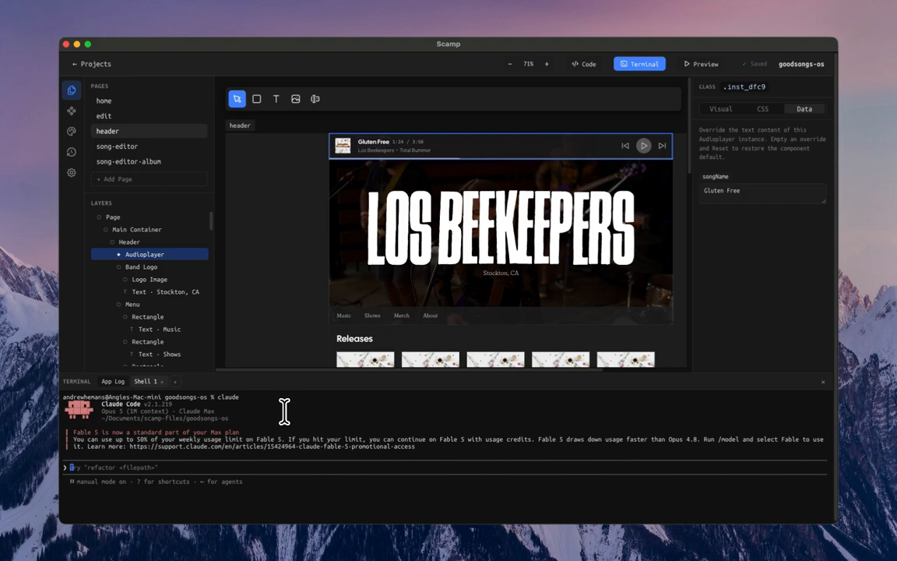
key(ctrl+c)
key(ctrl+c)
key(ctrl+c)
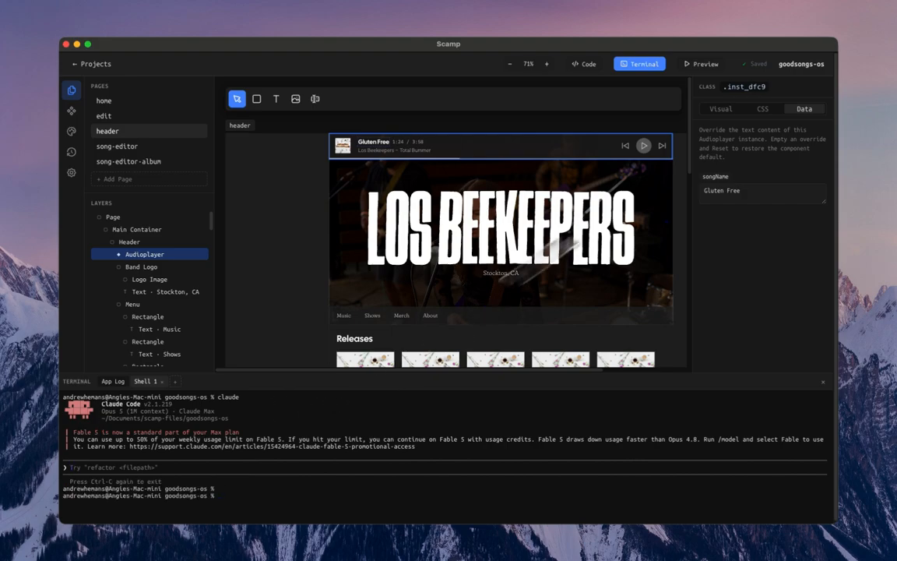
click(639, 67)
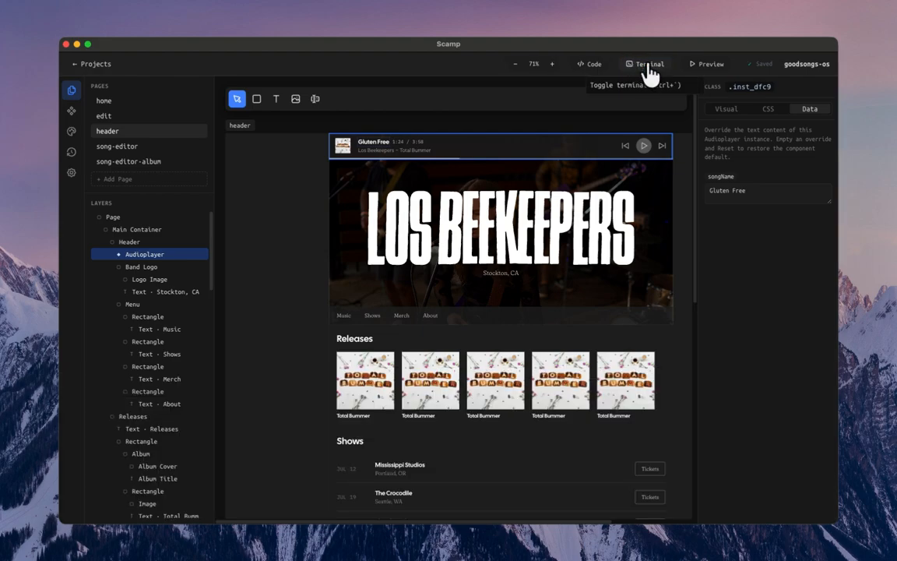
Step: Add a new primitive color palette to the project theme and name it primary
click(71, 134)
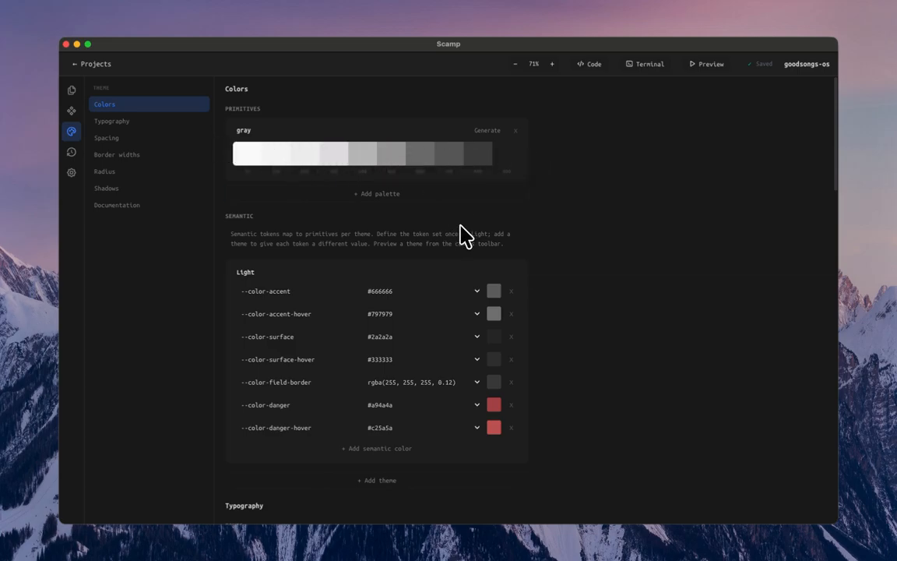
click(396, 195)
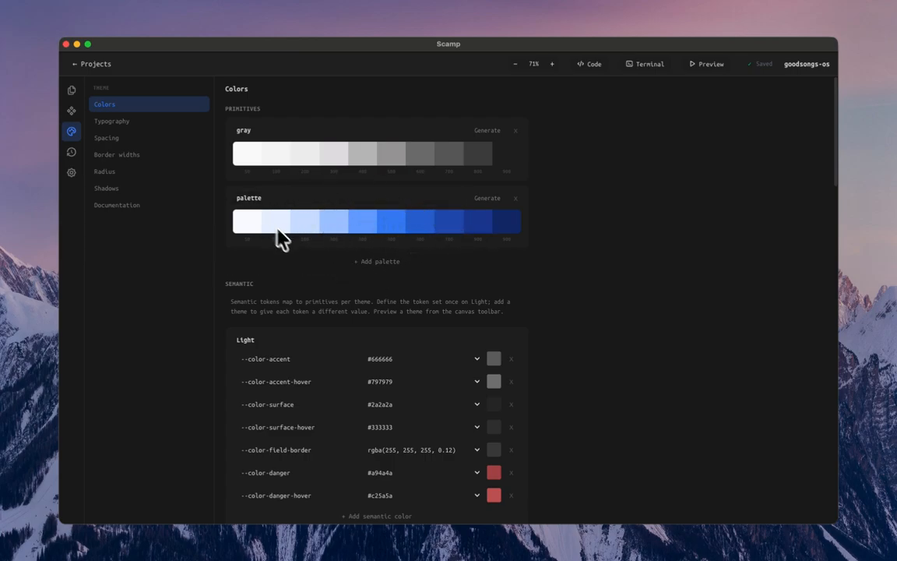
click(253, 196)
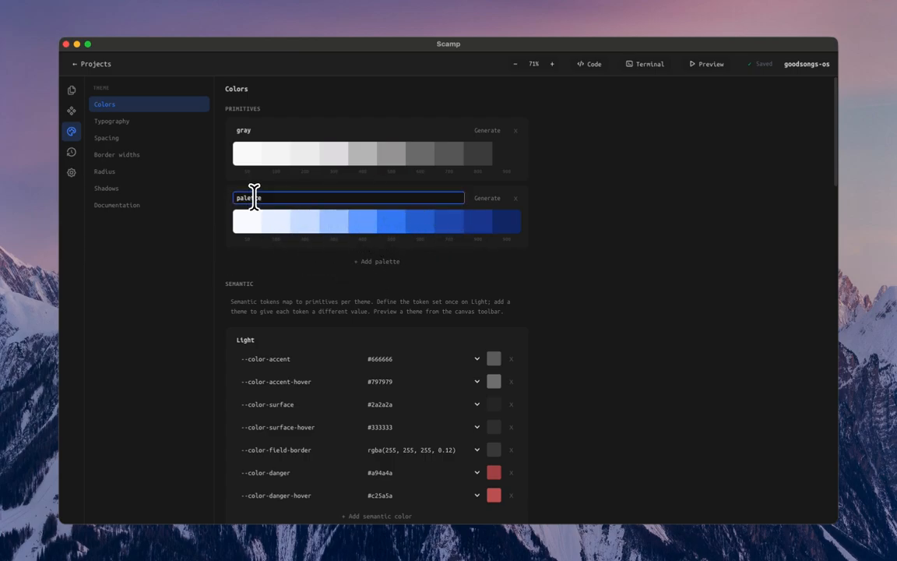
double_click(317, 197)
click(591, 236)
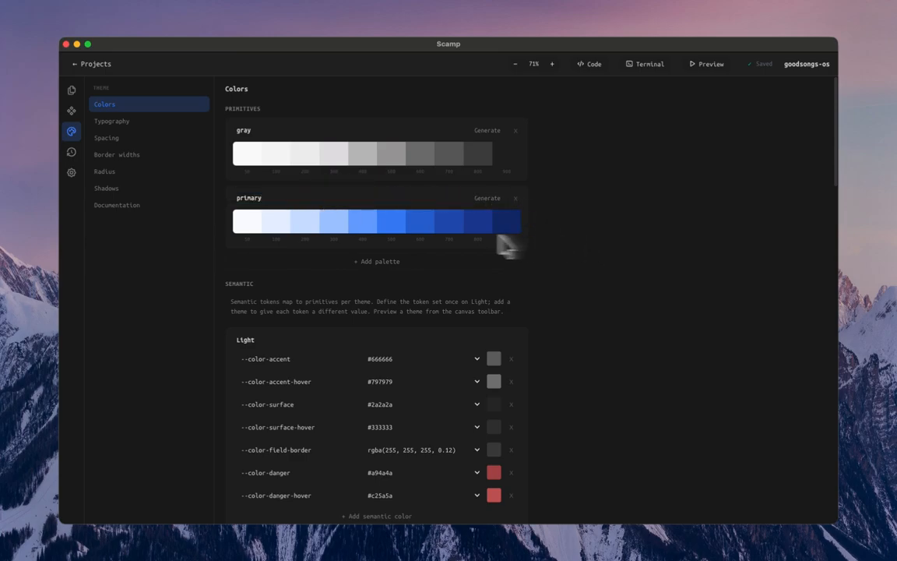
Step: Change the primary palette's 500 shade to the purple project color and regenerate the other shades from it
click(391, 227)
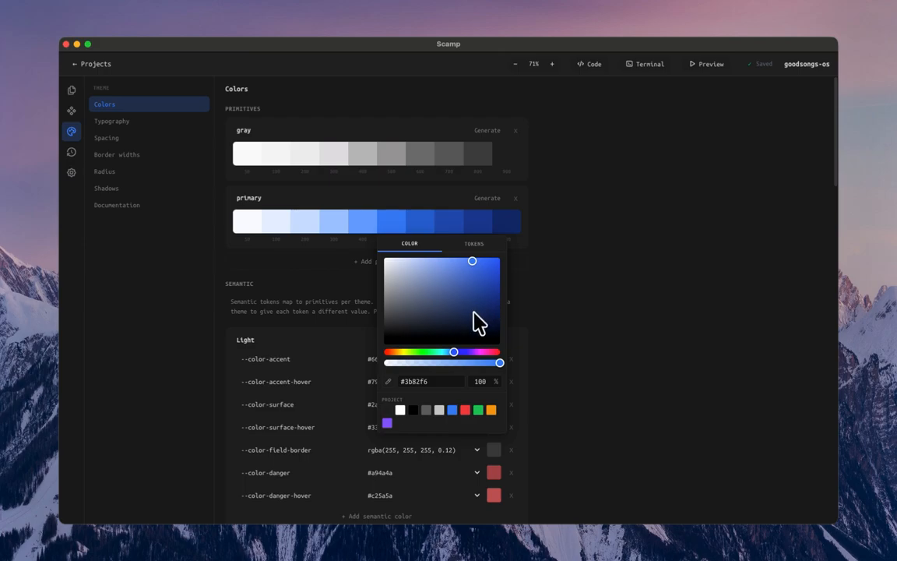
click(387, 423)
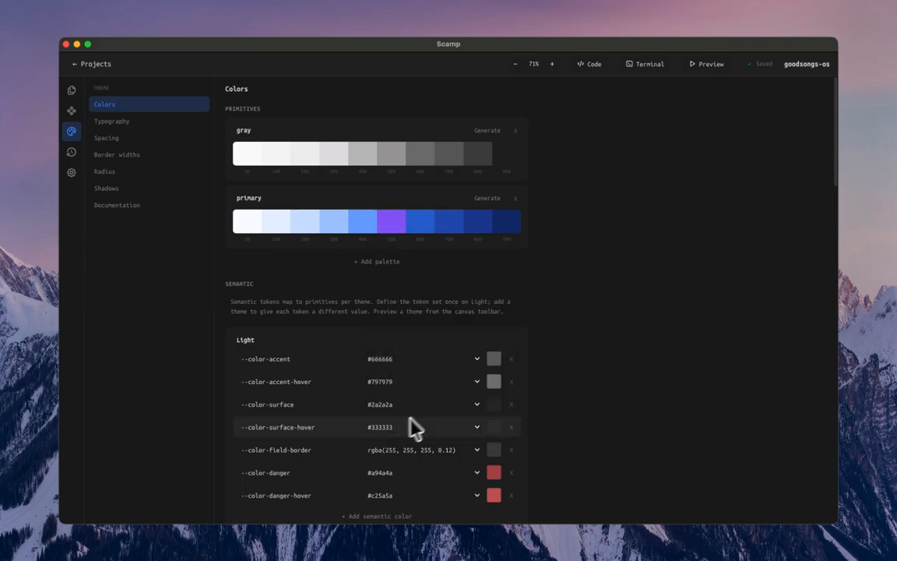
click(489, 200)
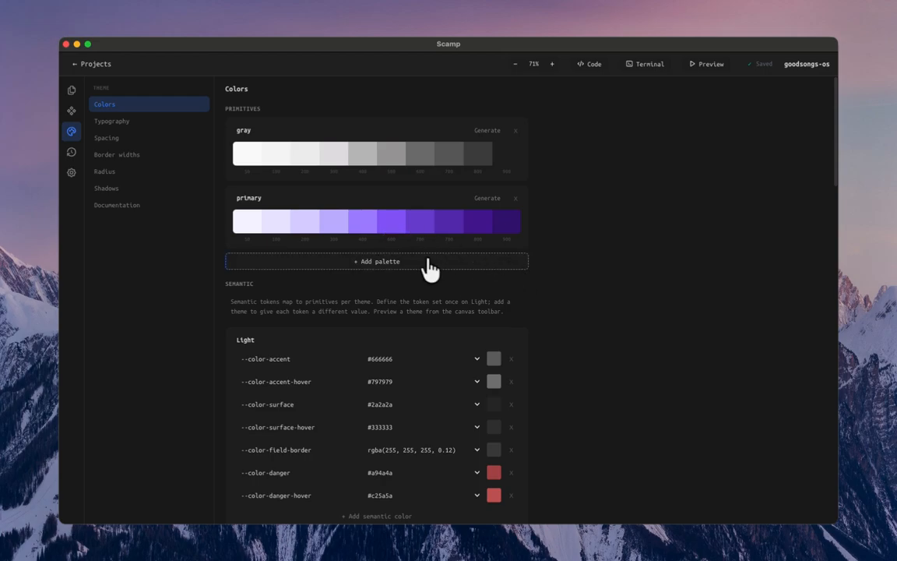
Step: Examine the theme settings from semantic colors and typography through spacing, border widths, shadows and documentation, ending back at the color palettes
scroll(556, 254, down, 1)
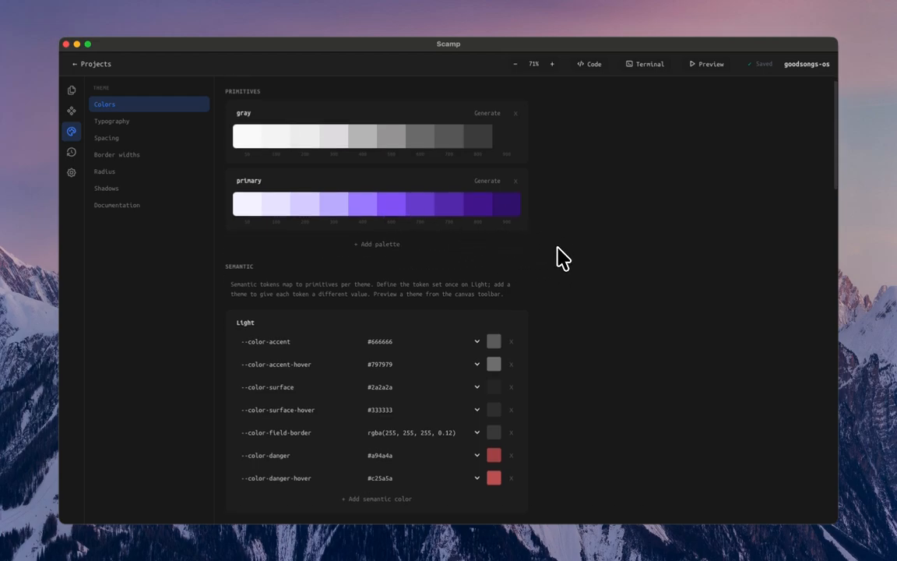
scroll(560, 257, down, 3)
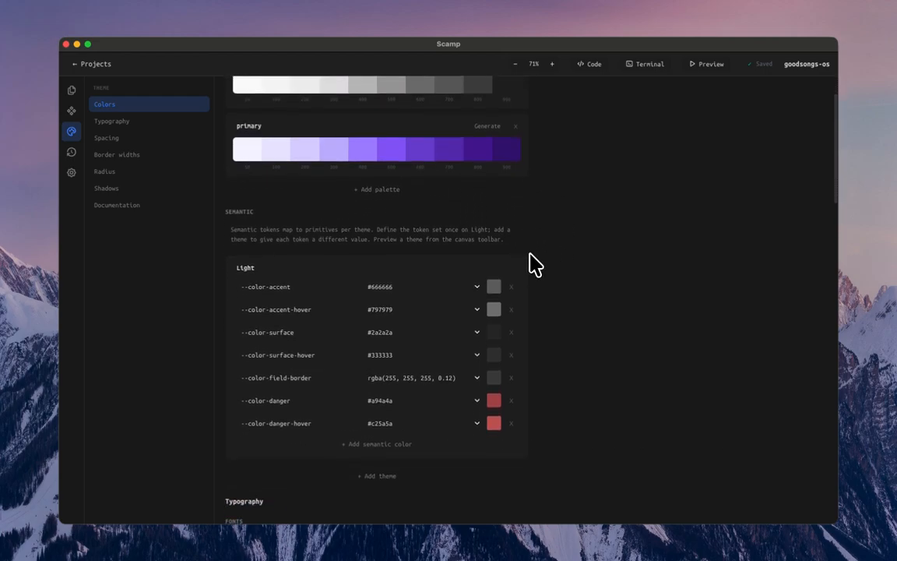
scroll(536, 263, down, 3)
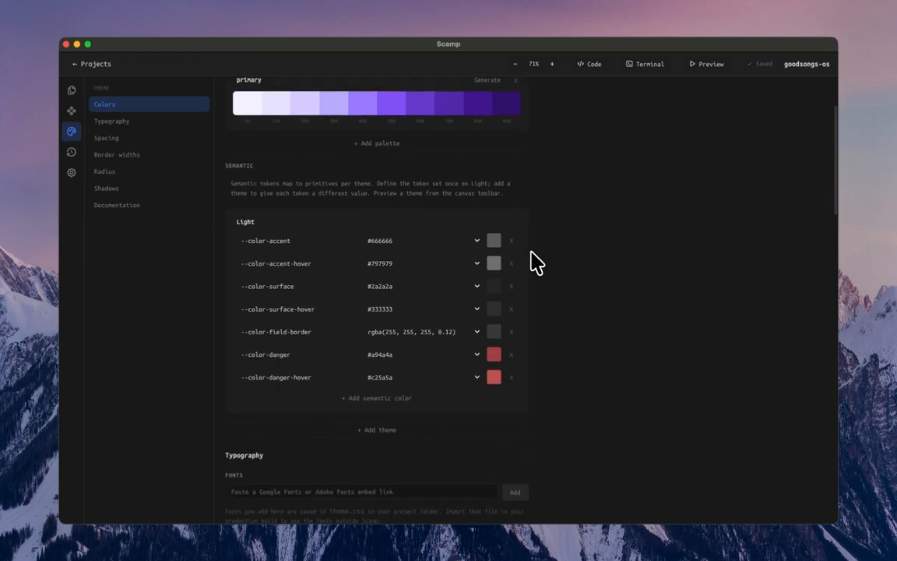
scroll(534, 264, down, 2)
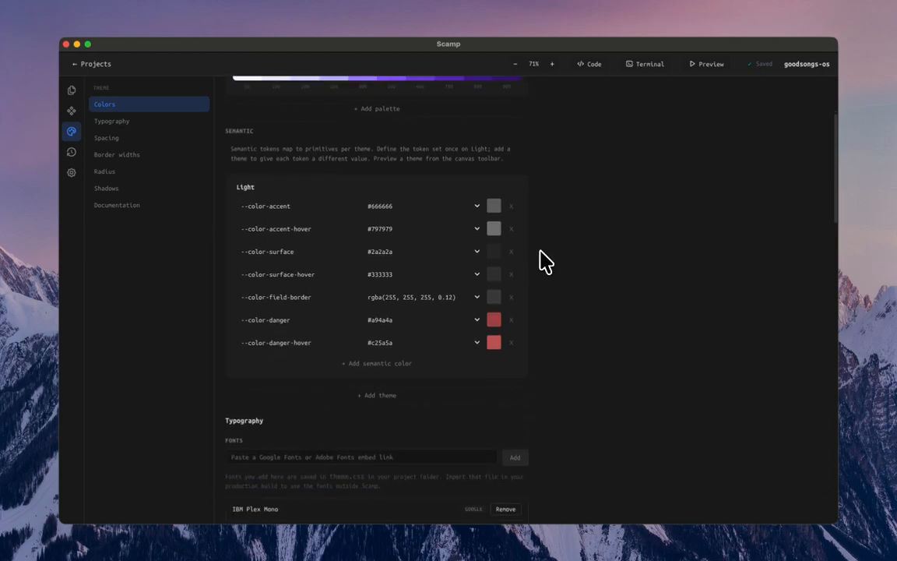
scroll(537, 261, down, 1)
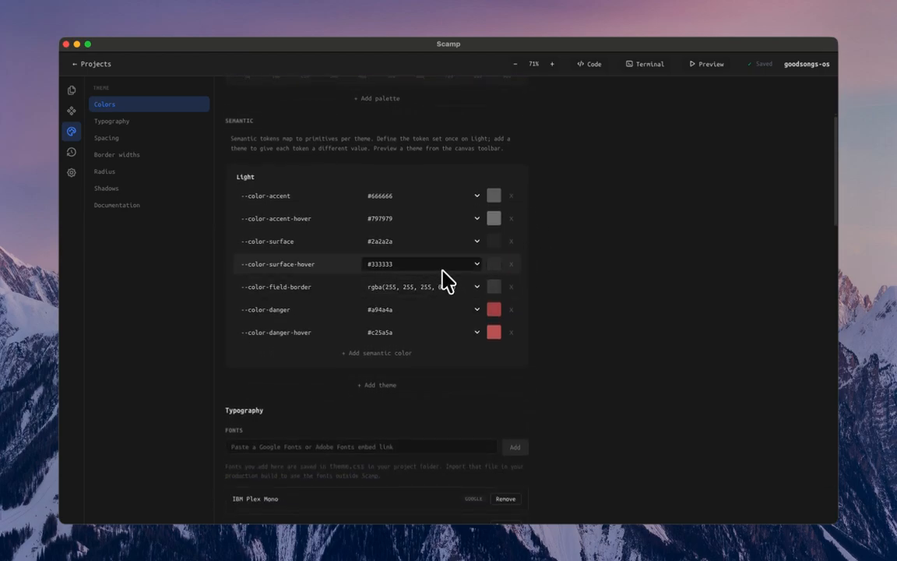
scroll(611, 273, up, 1)
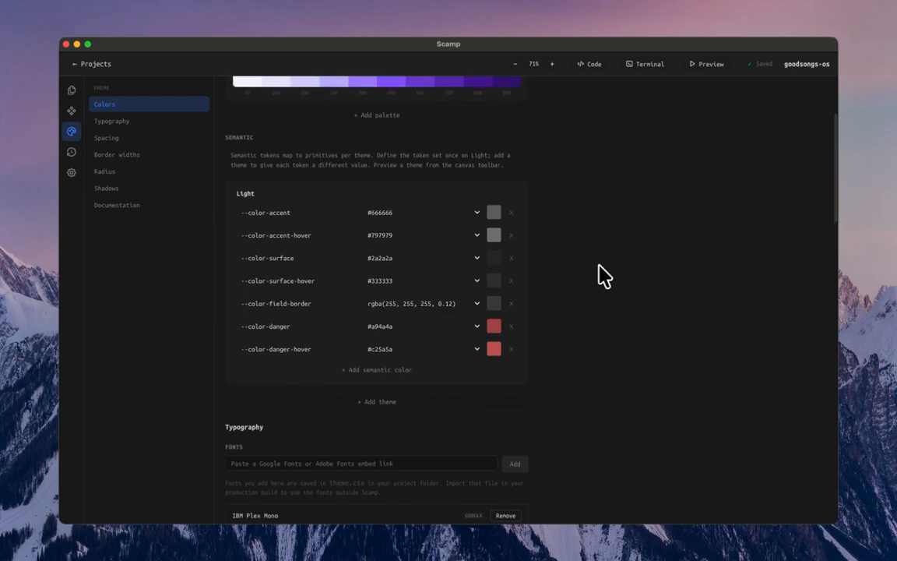
scroll(533, 287, down, 5)
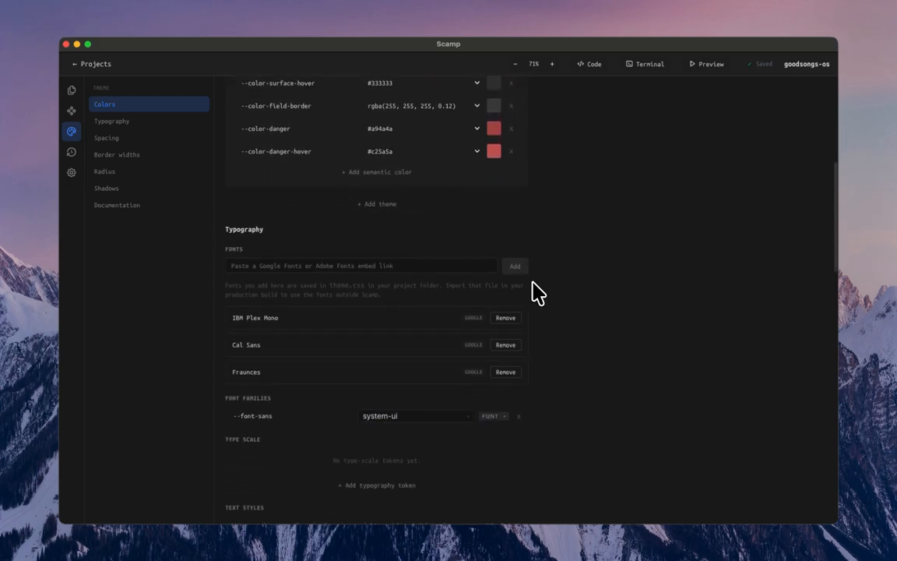
scroll(538, 292, down, 1)
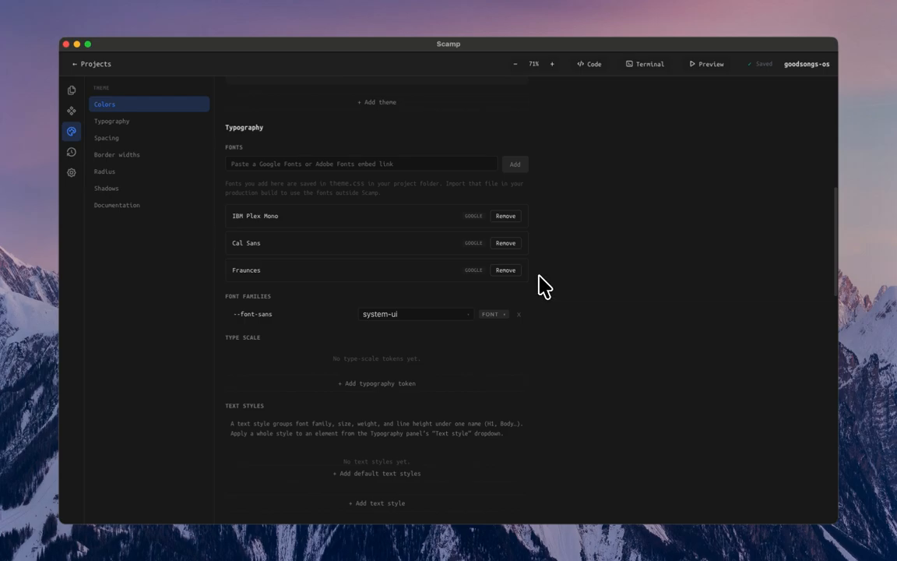
scroll(543, 287, down, 4)
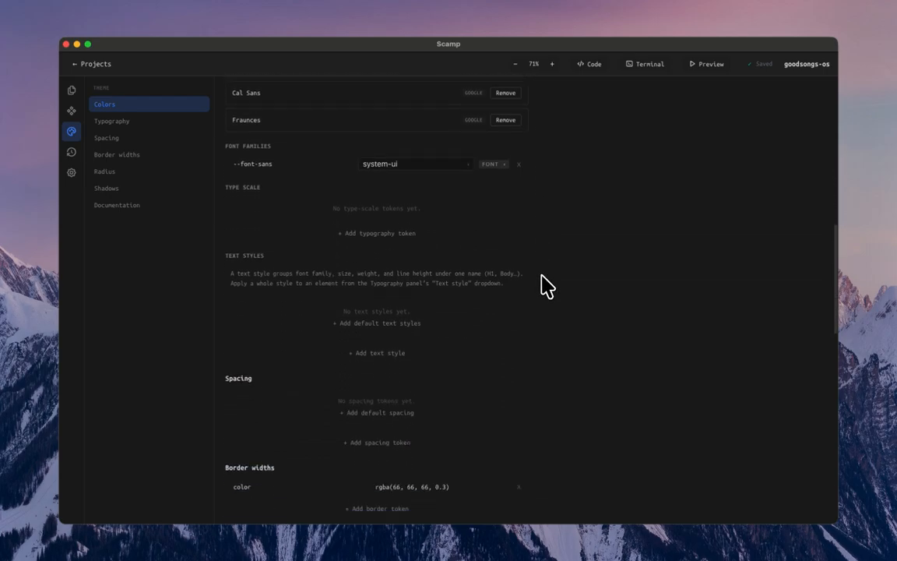
scroll(546, 287, down, 14)
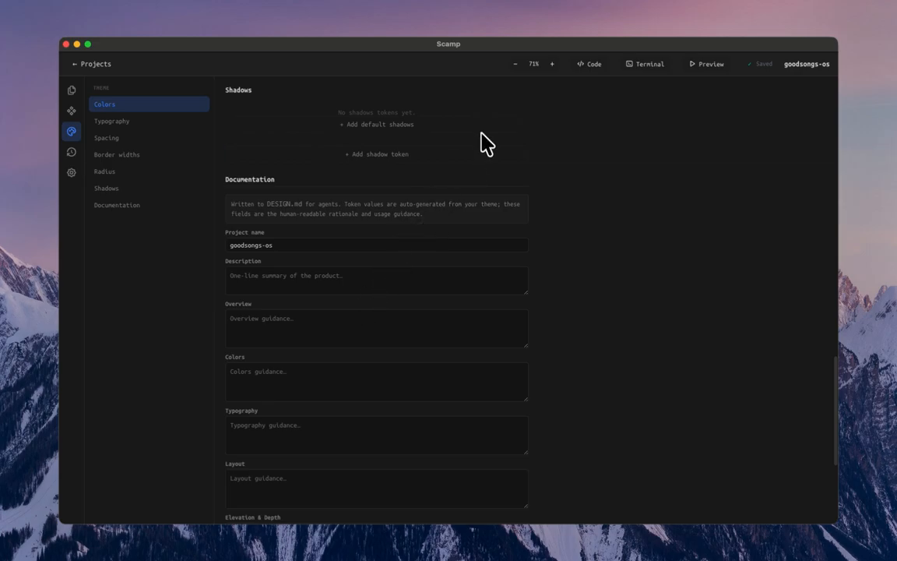
scroll(483, 142, up, 5)
scroll(485, 145, up, 10)
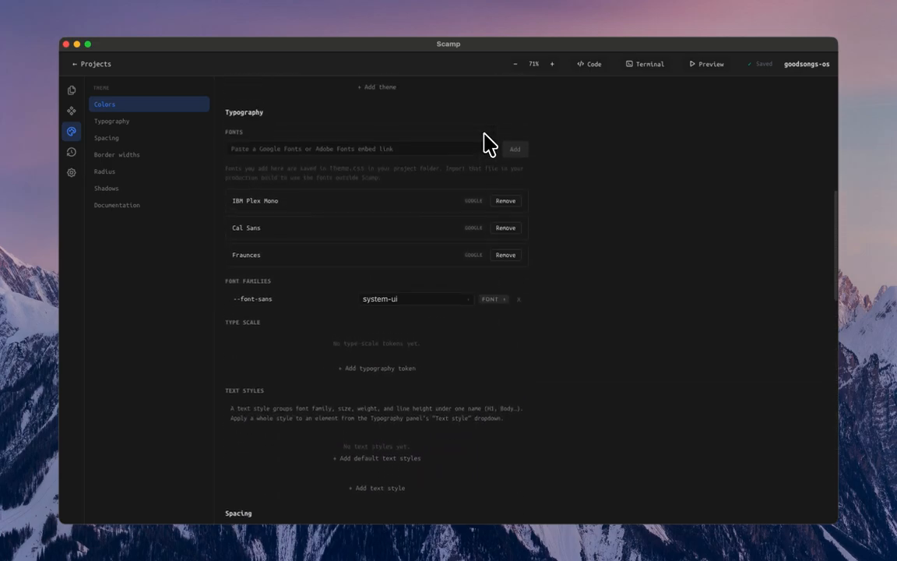
scroll(488, 145, up, 3)
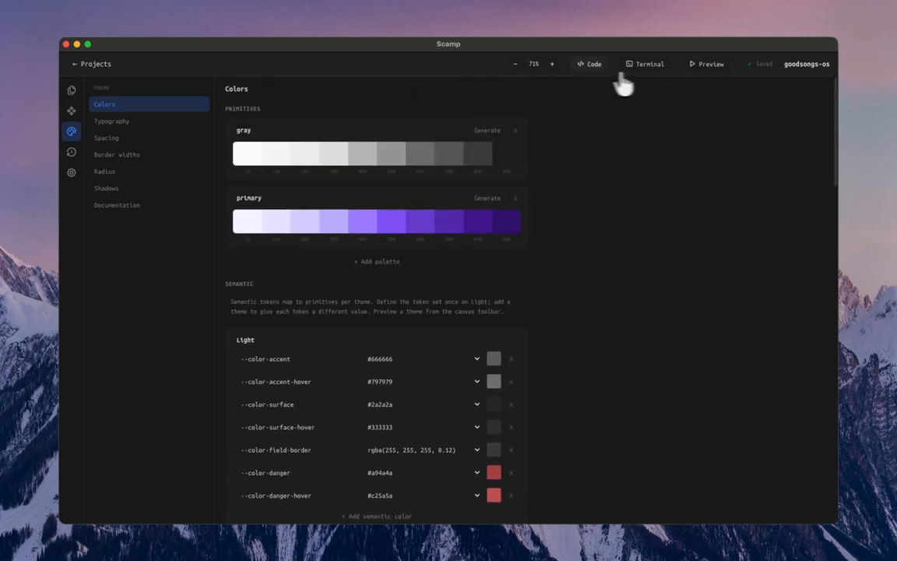
Step: View the theme.css code behind the theme, hide it again, and open the project's snapshot history
click(589, 64)
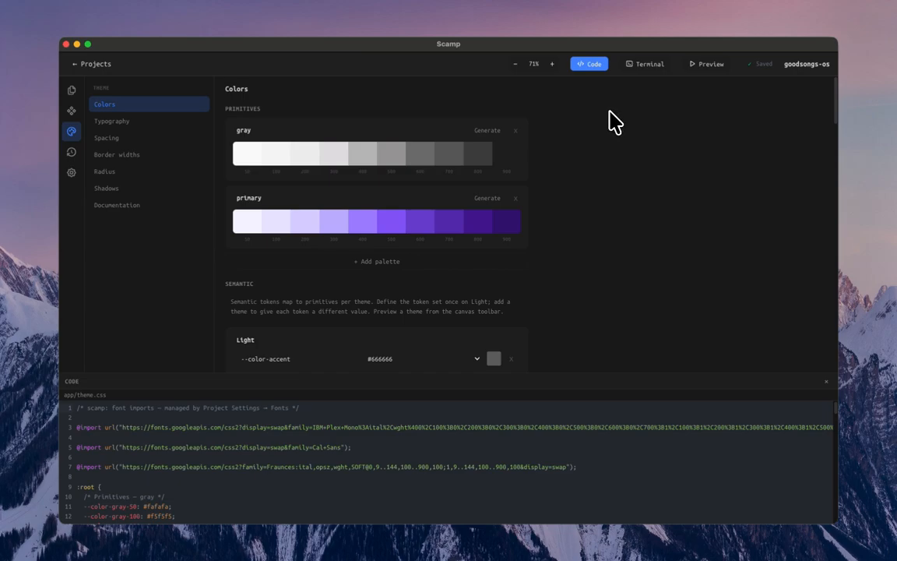
click(589, 69)
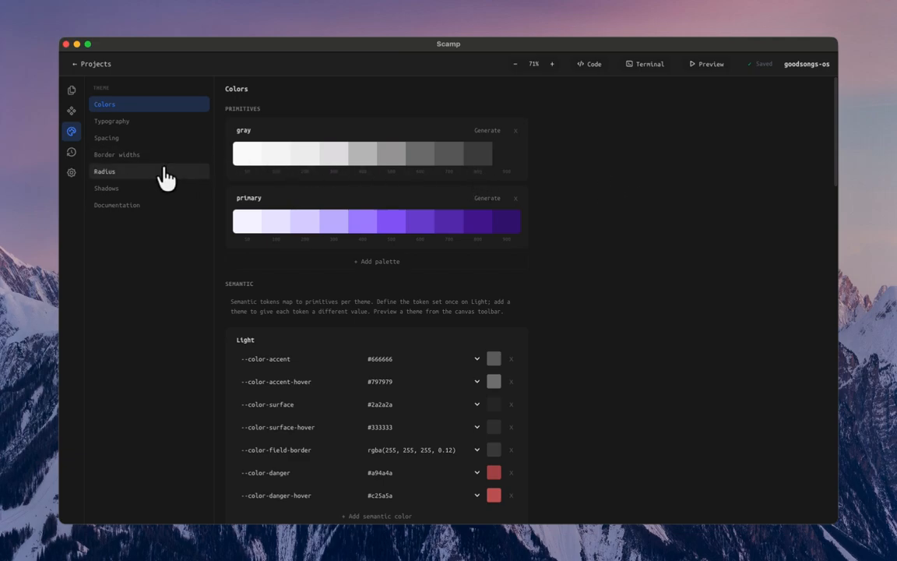
click(72, 152)
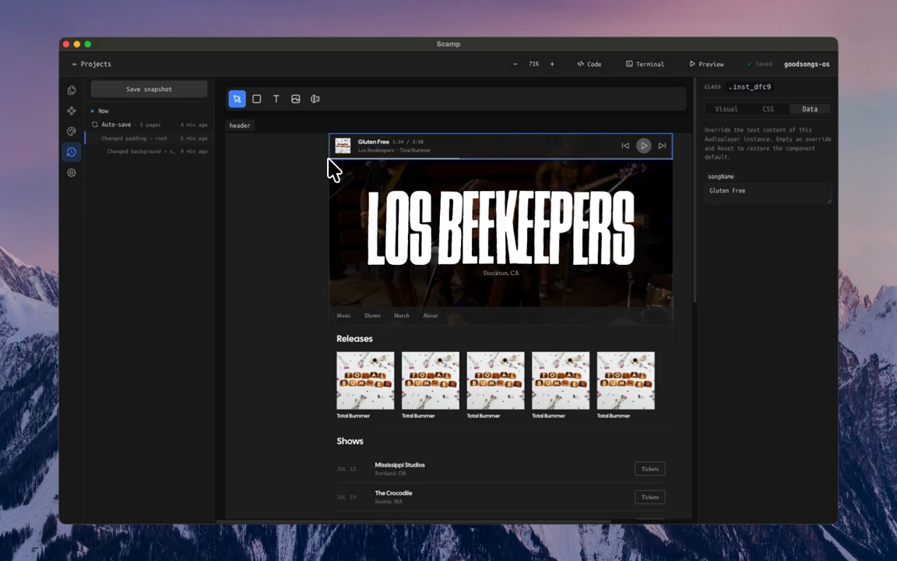
Step: Return to the header page with its pages and layers, and leave the project for the project list
click(72, 92)
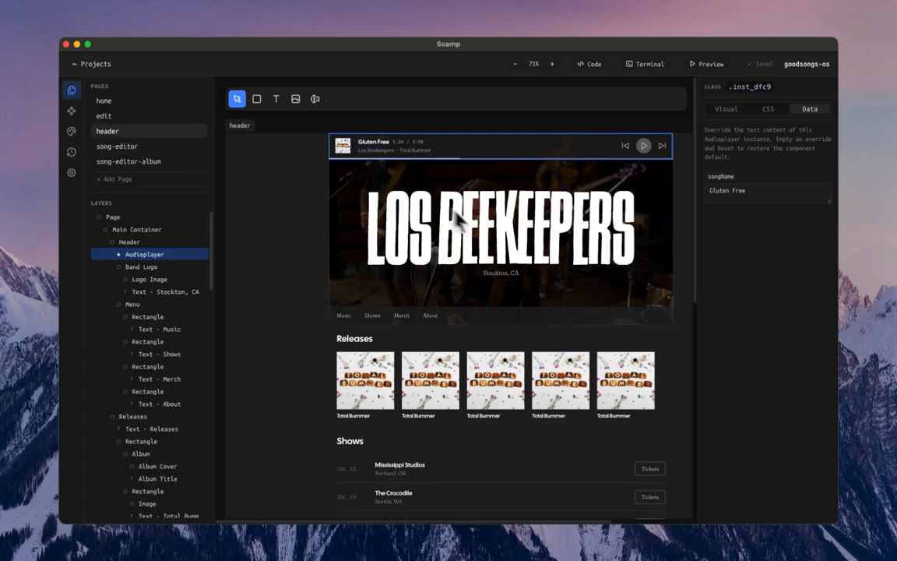
scroll(485, 218, right, 5)
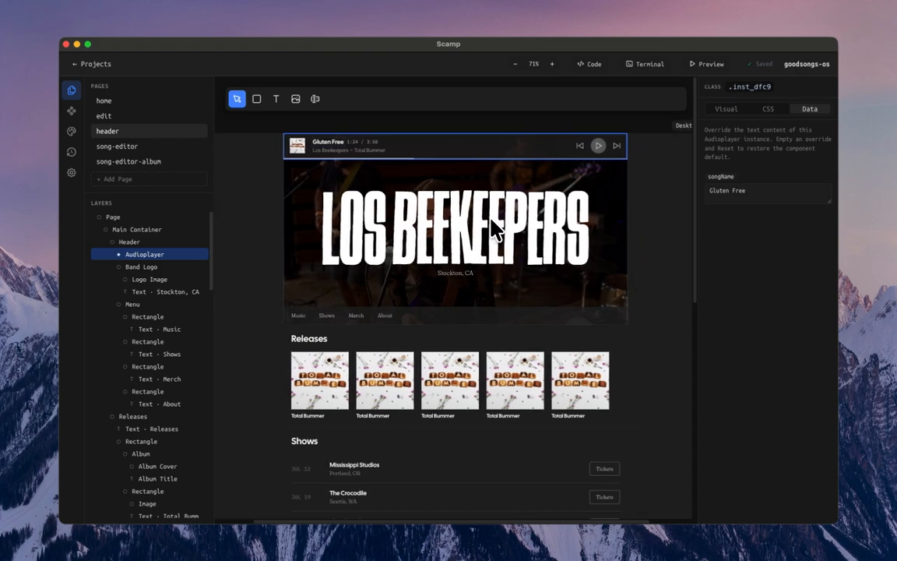
scroll(492, 228, right, 1)
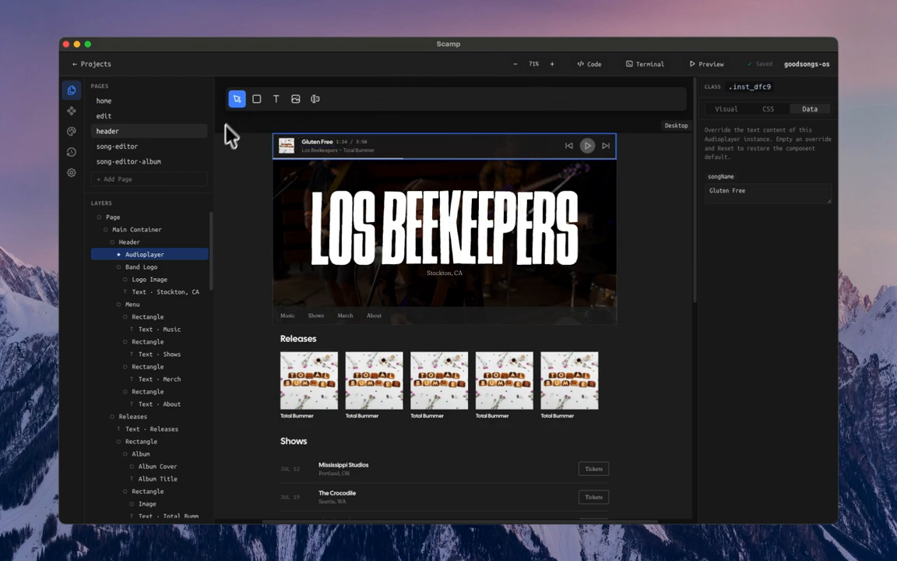
click(91, 65)
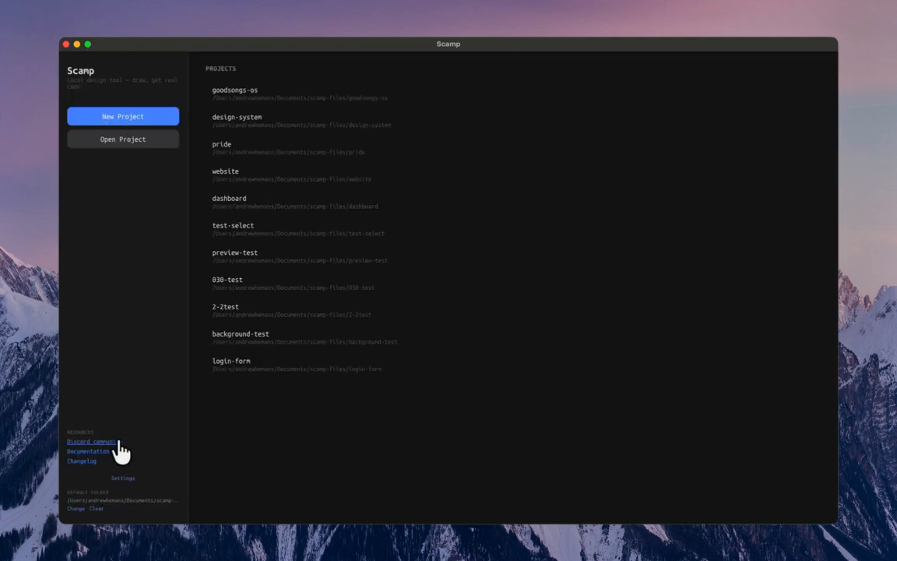